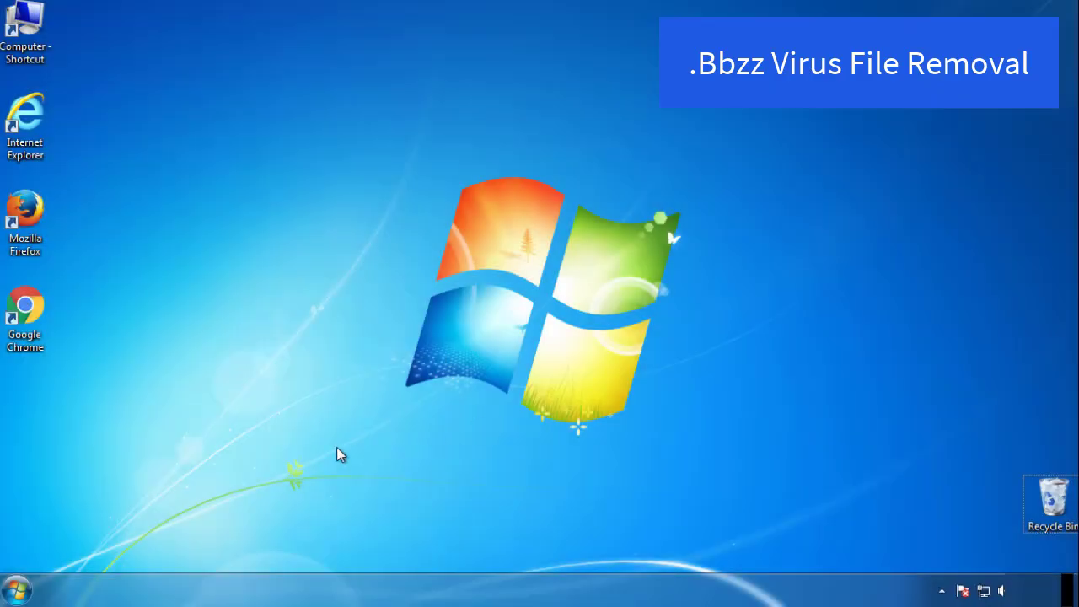
- Launch System Configuration by searching 'msconfig' from the Start menu
click(25, 588)
click(87, 544)
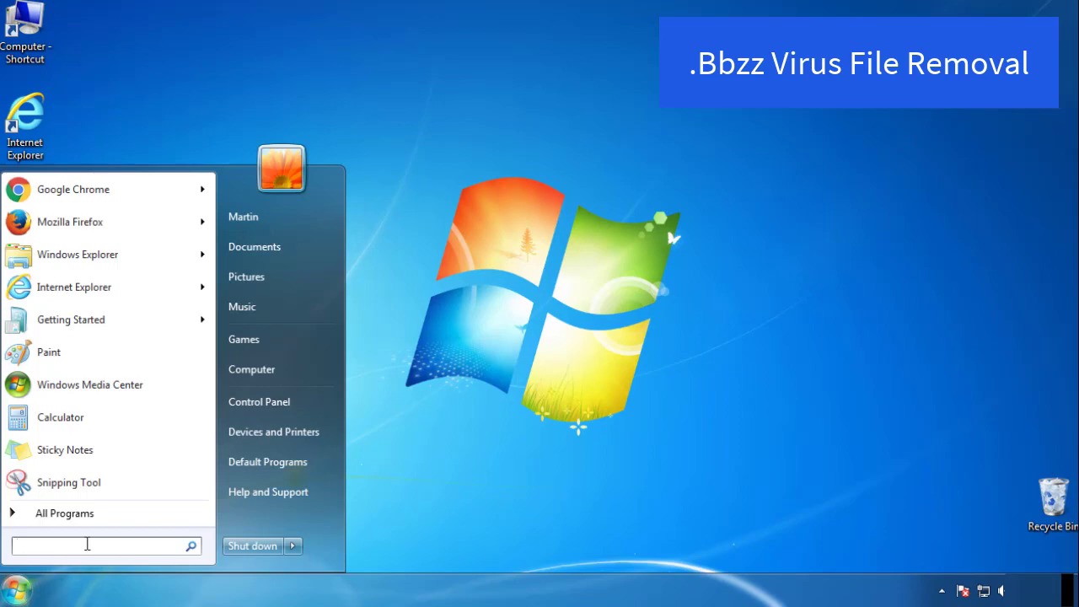
text(mscon)
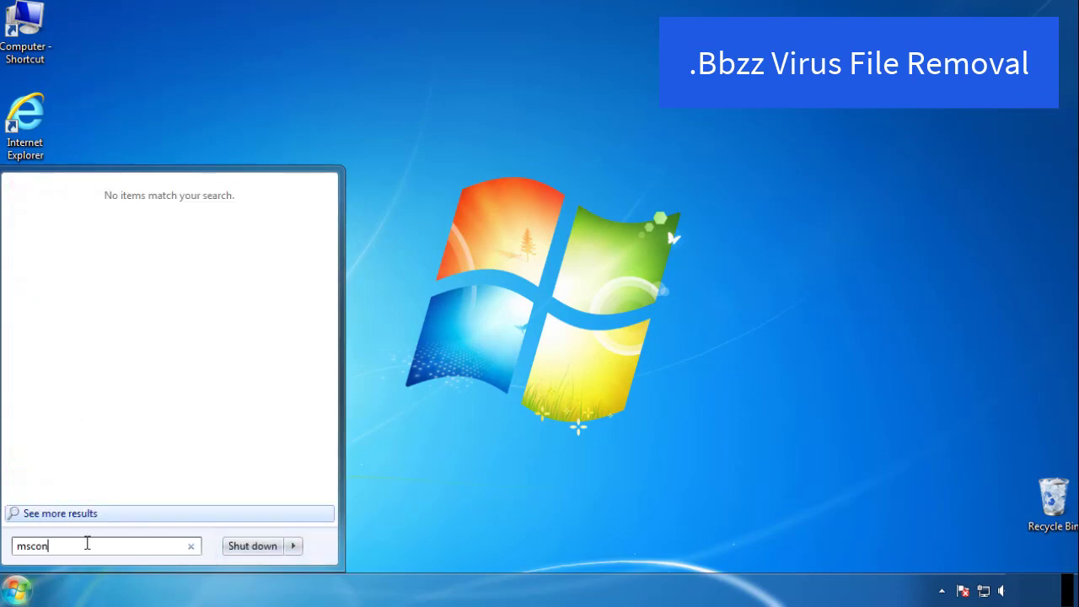
text(fig)
key(Return)
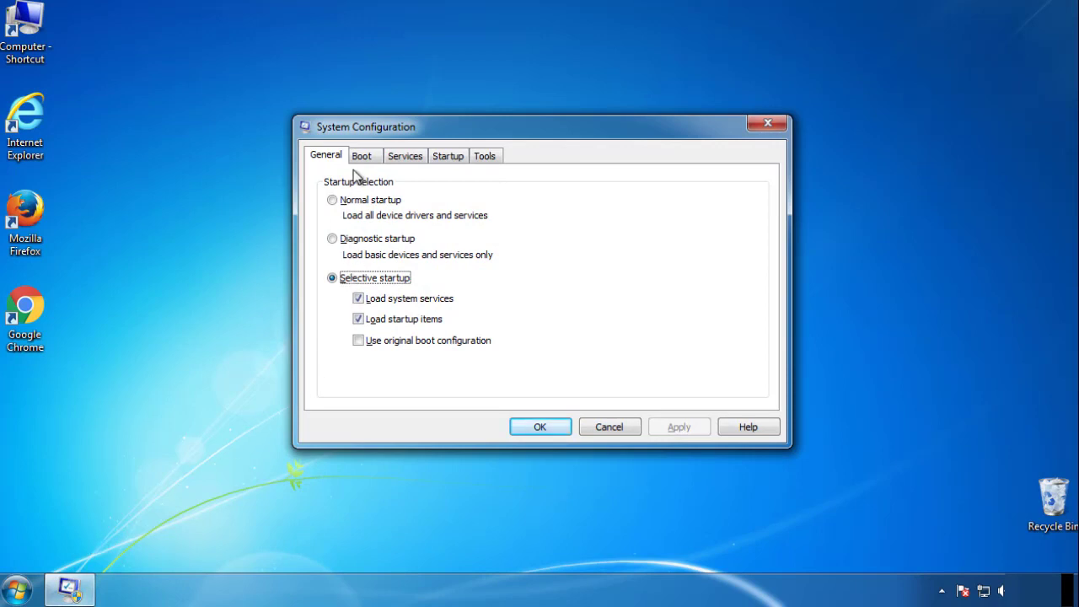
- Enable Minimal safe boot on the Boot tab and restart the computer
click(362, 159)
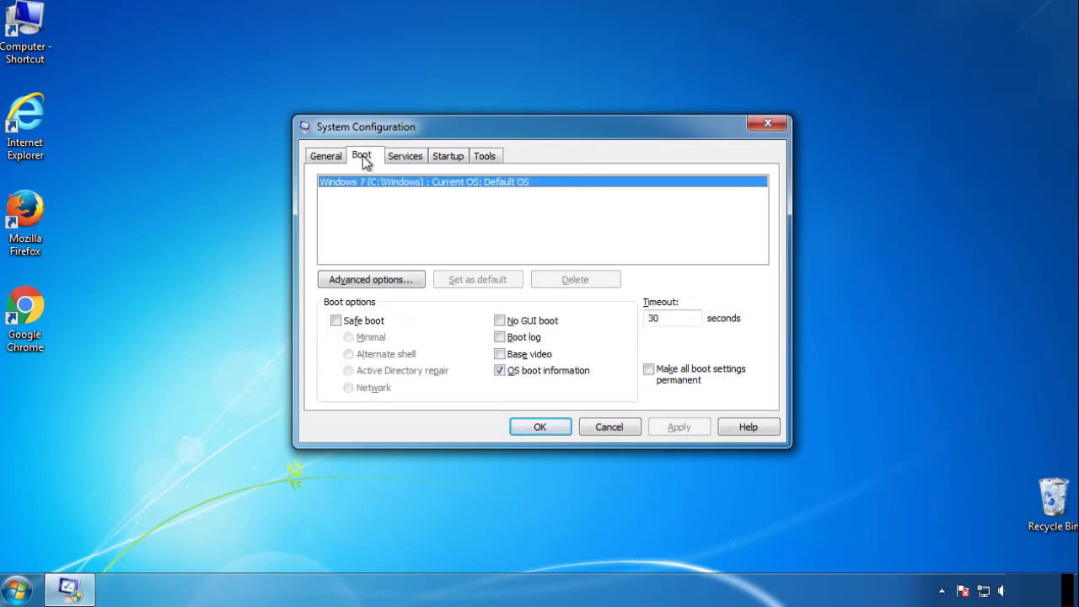
click(336, 321)
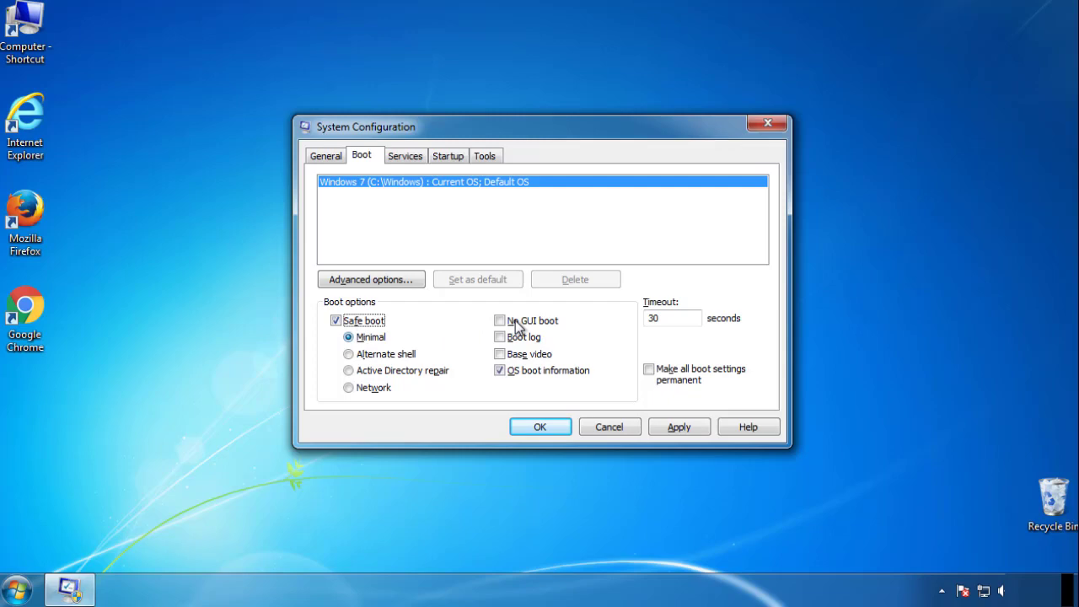
click(548, 427)
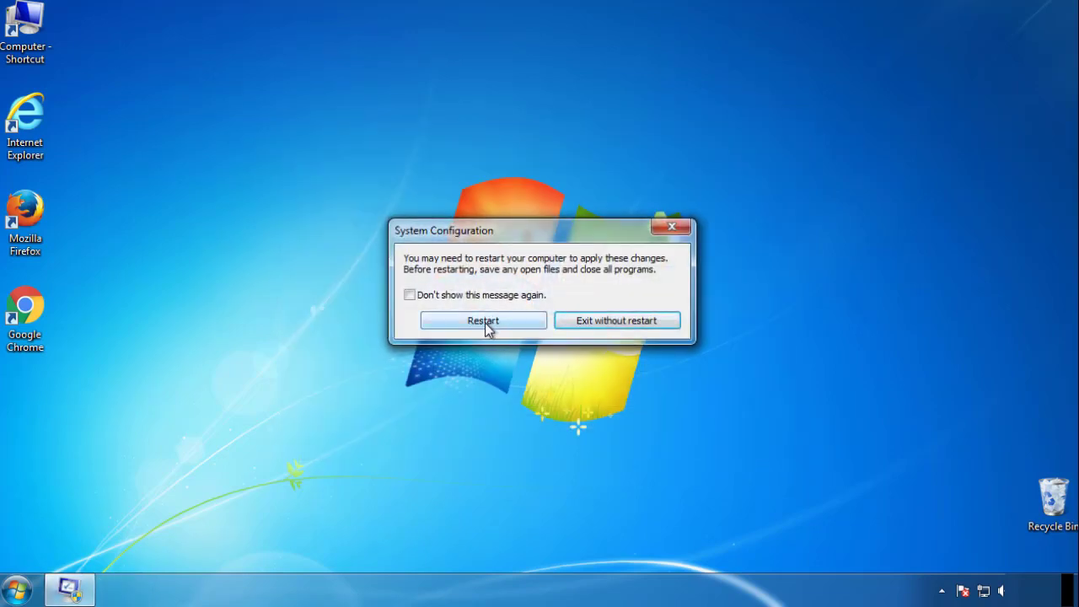
click(484, 323)
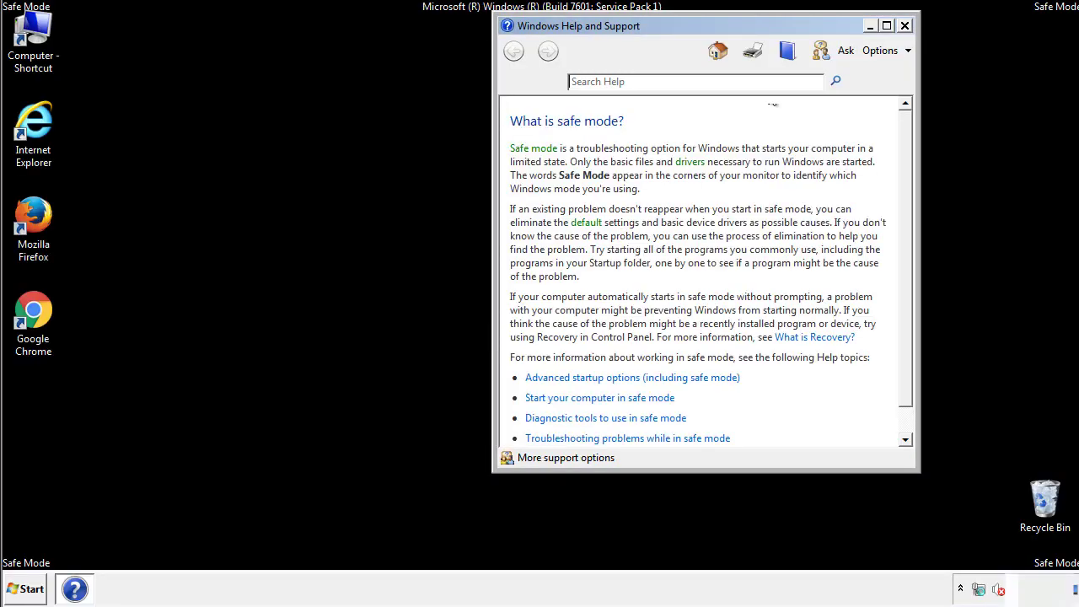
- Set Control Panel's Folder Options to 'Show hidden files, folders, and drives'
click(904, 25)
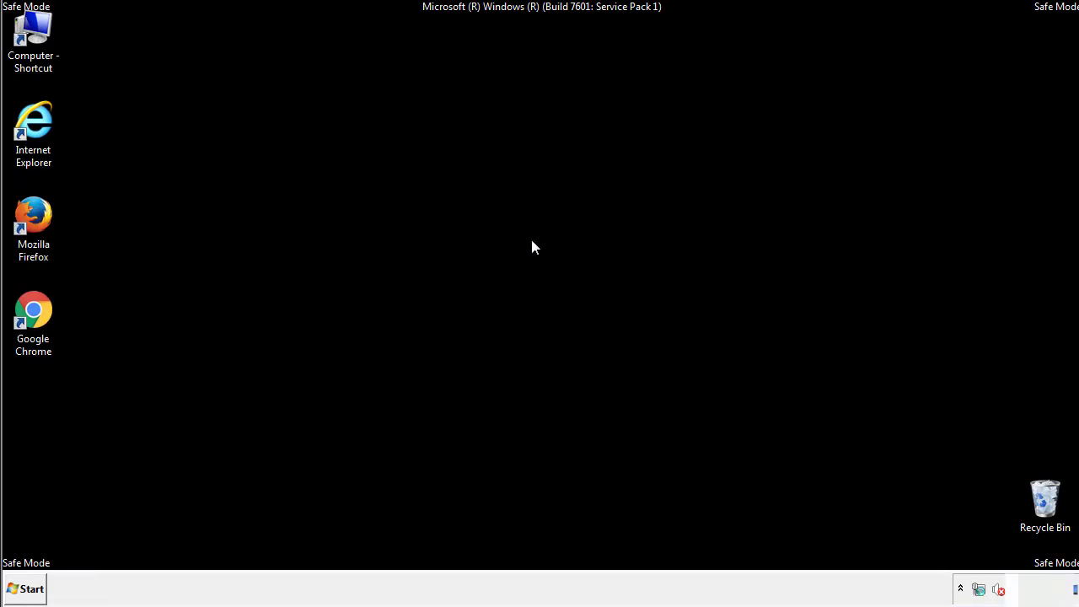
click(32, 586)
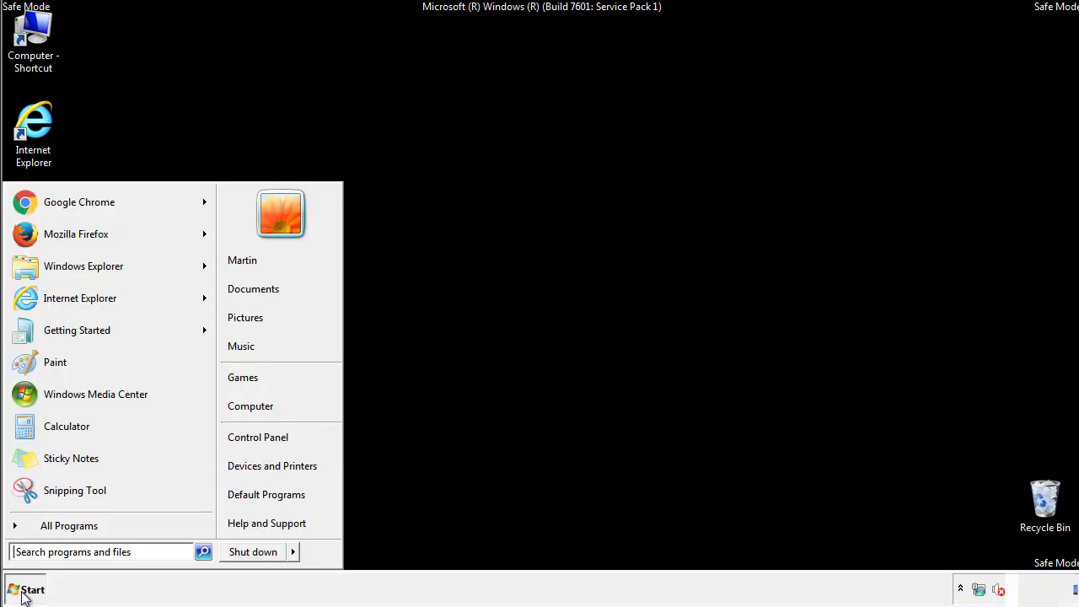
click(270, 434)
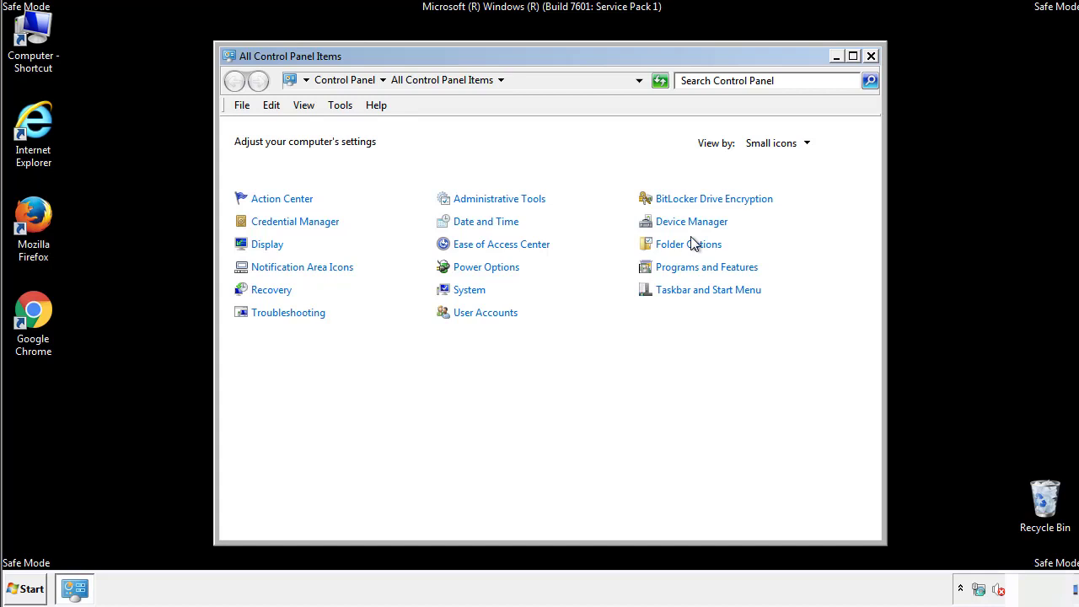
click(692, 246)
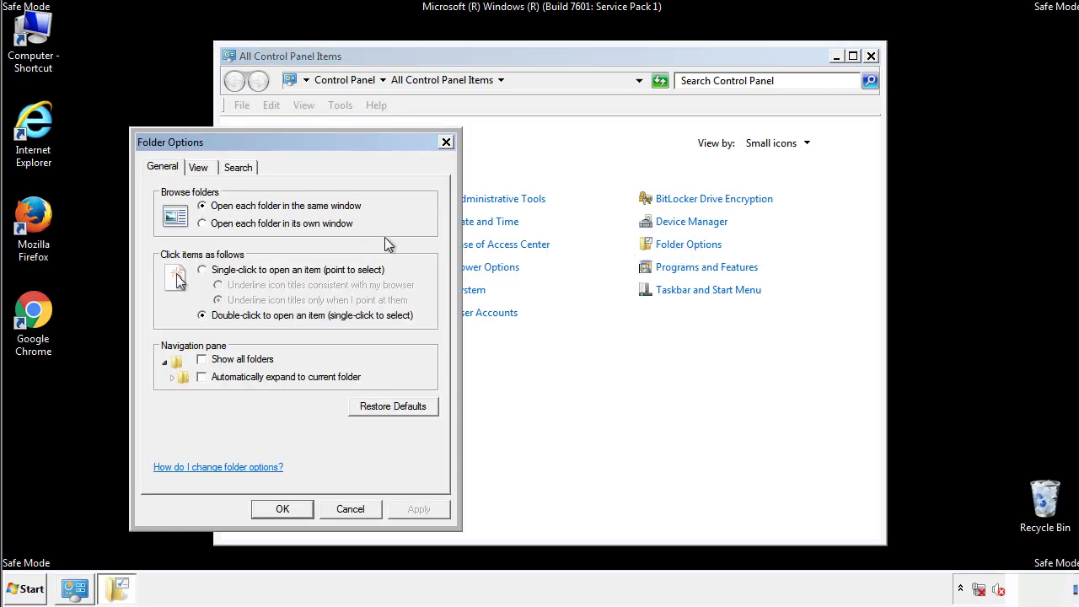
click(200, 171)
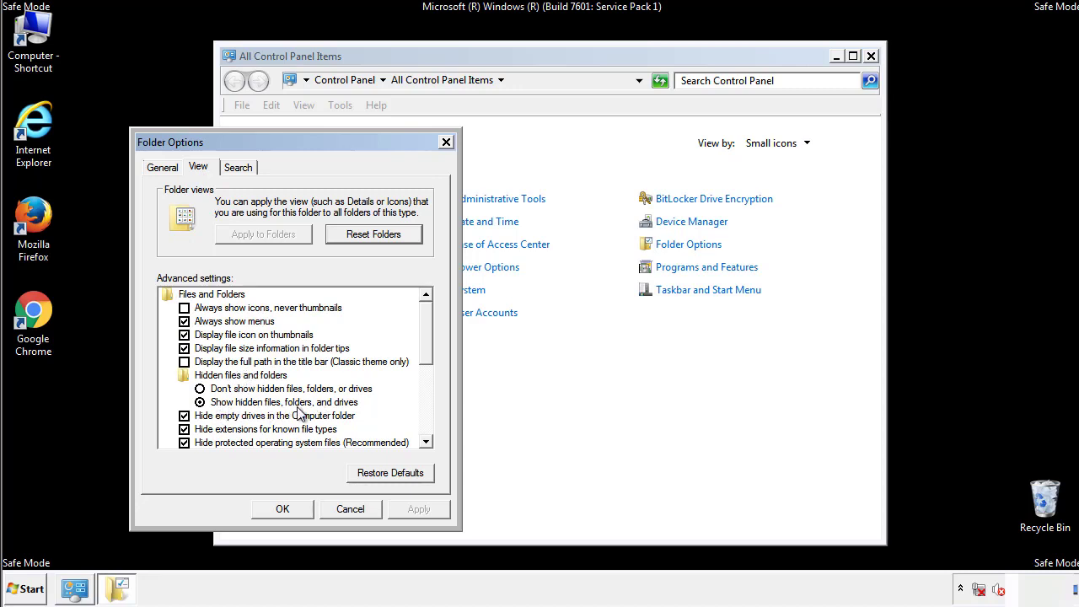
click(286, 508)
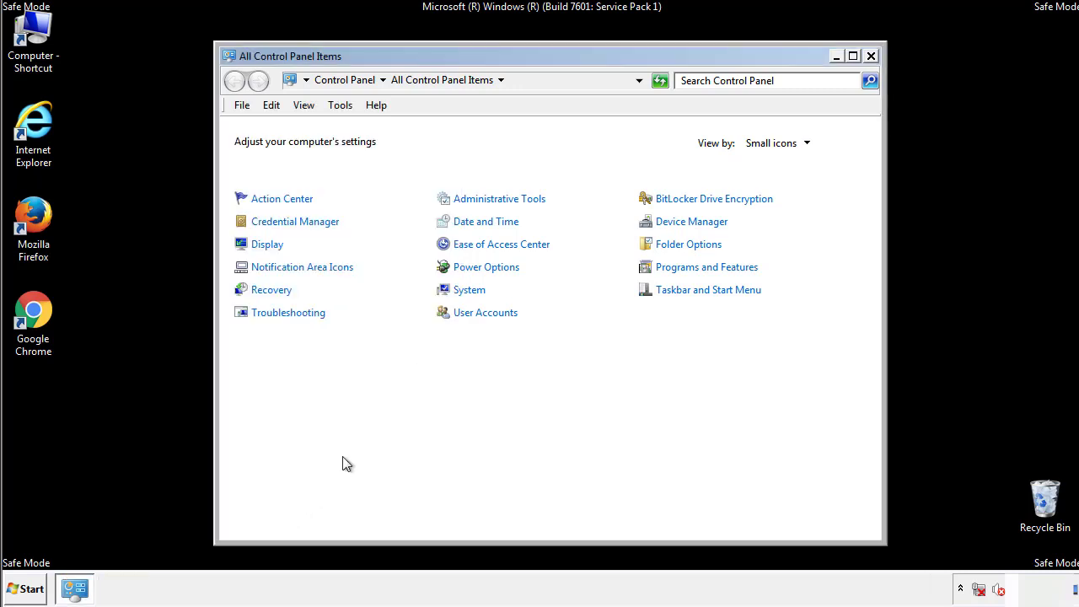
click(871, 55)
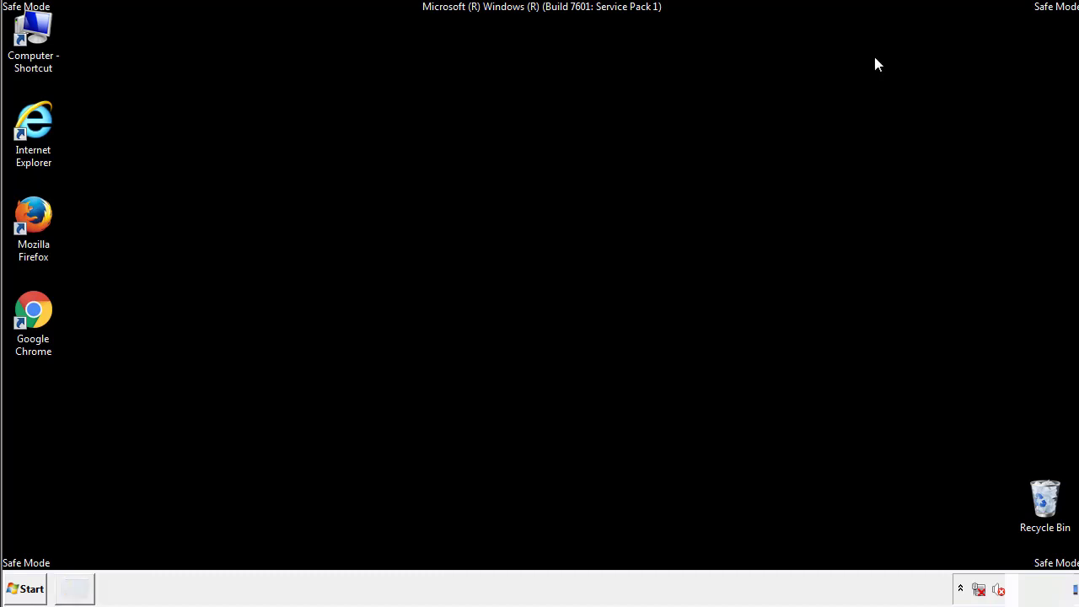
- Browse from Computer into C:\Windows and scroll down to System32
double_click(36, 34)
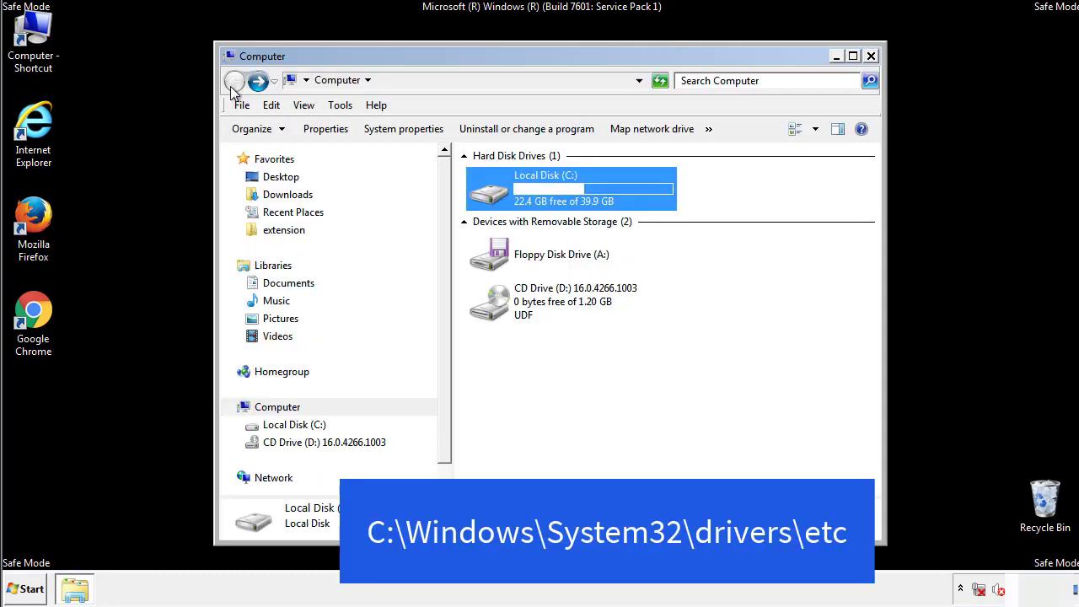
double_click(498, 195)
double_click(494, 309)
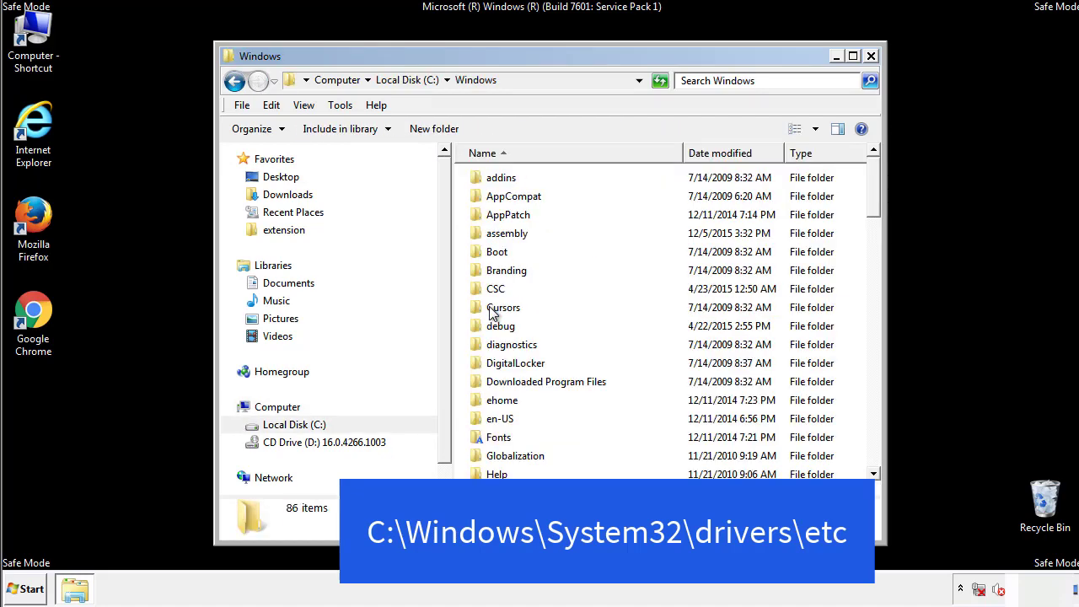
scroll(496, 380, down, 2)
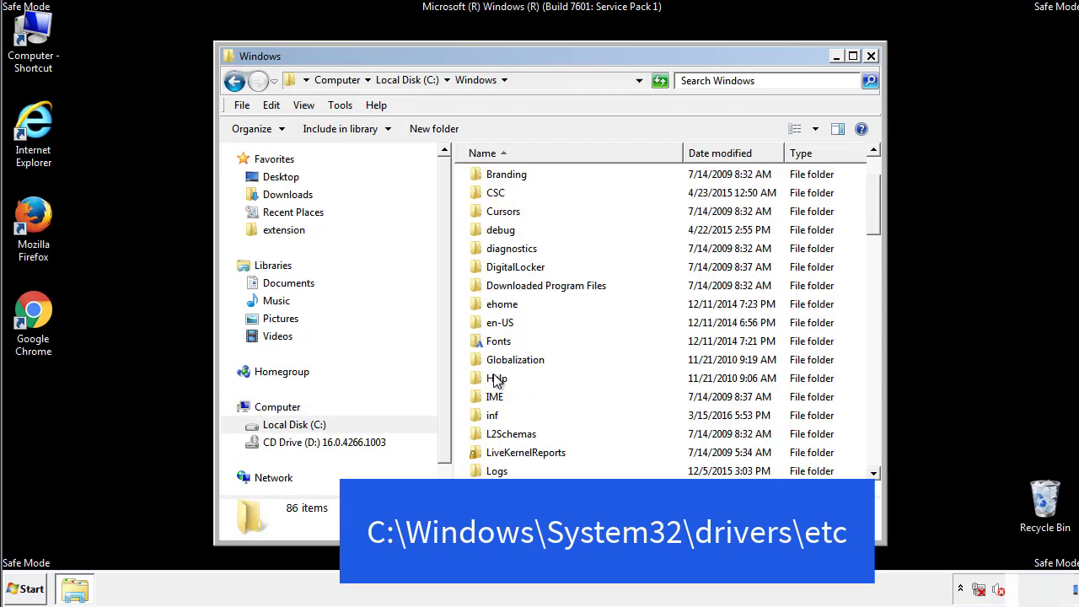
scroll(496, 381, down, 2)
scroll(496, 381, down, 2)
scroll(496, 381, down, 3)
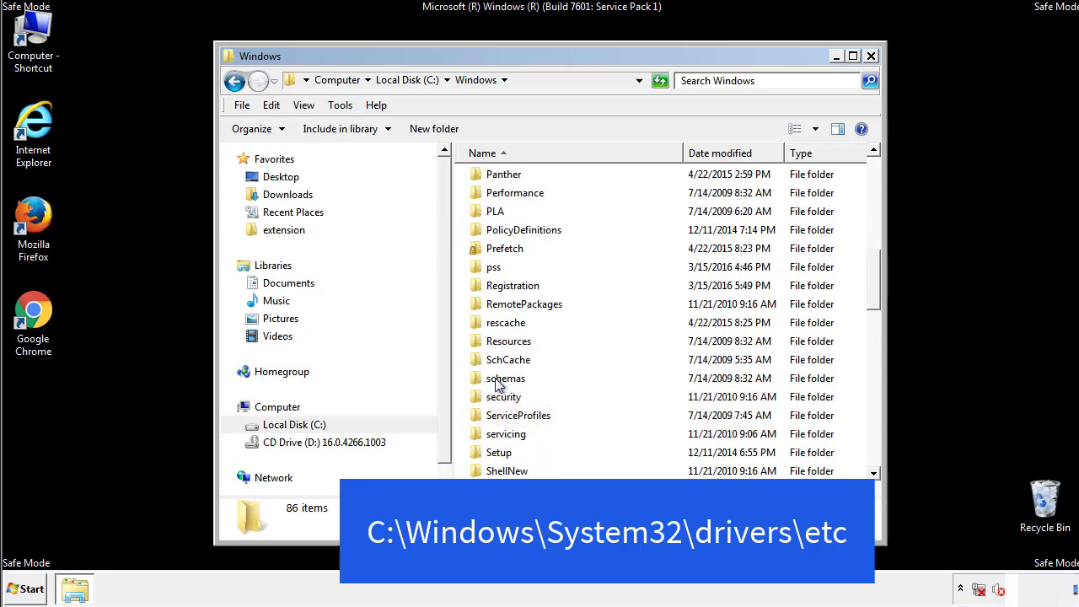
scroll(497, 382, down, 2)
- Go through System32\drivers\etc and open the hosts file, bringing up Open with
double_click(509, 437)
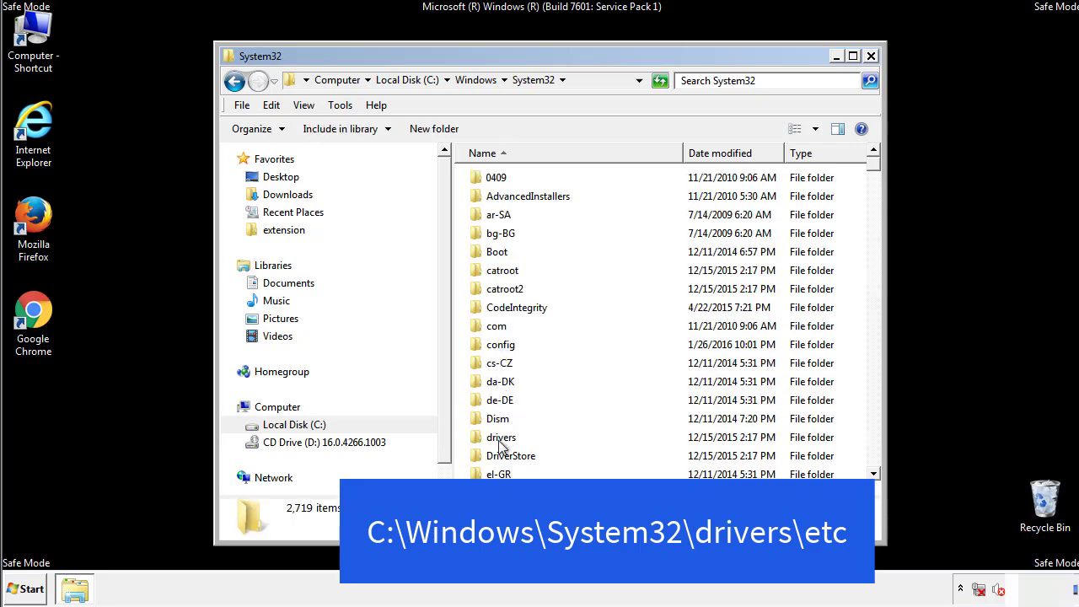
double_click(503, 438)
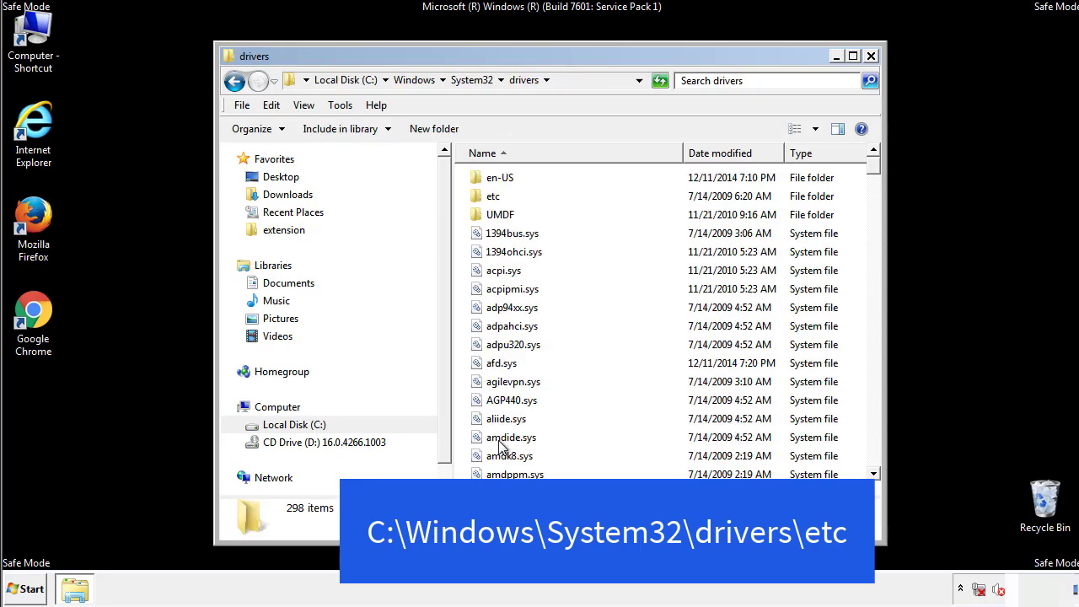
double_click(484, 199)
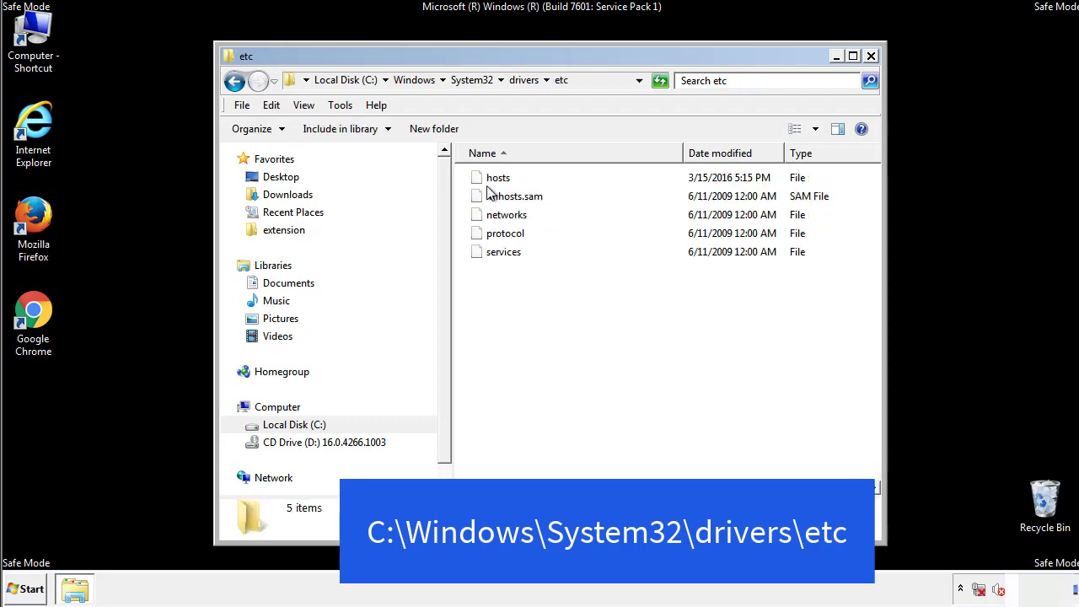
double_click(490, 178)
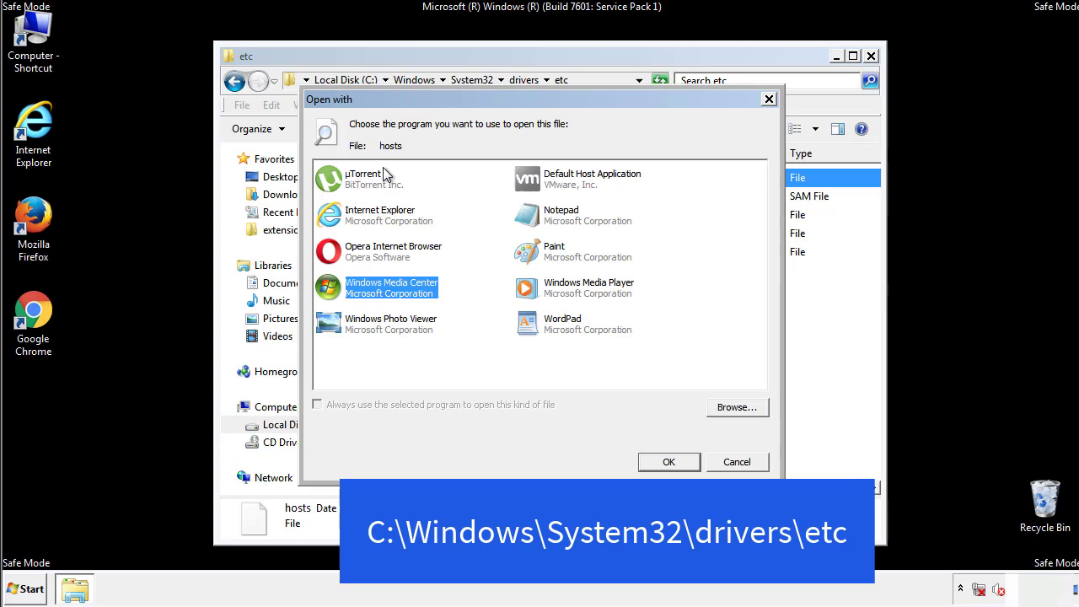
- Open the hosts file in Notepad and reposition its window
click(547, 220)
click(667, 462)
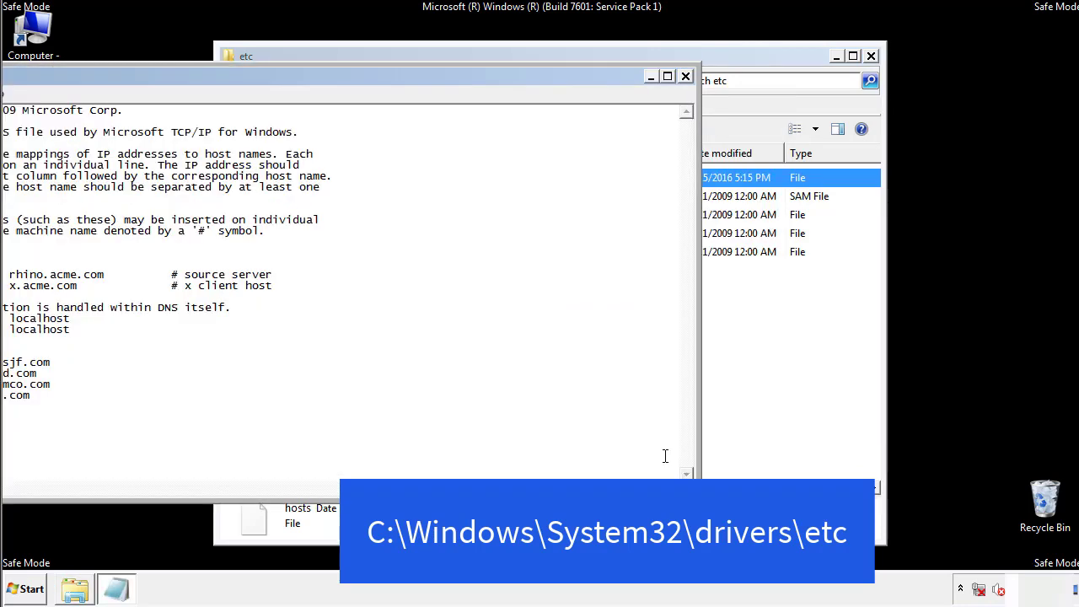
drag(441, 77, 686, 93)
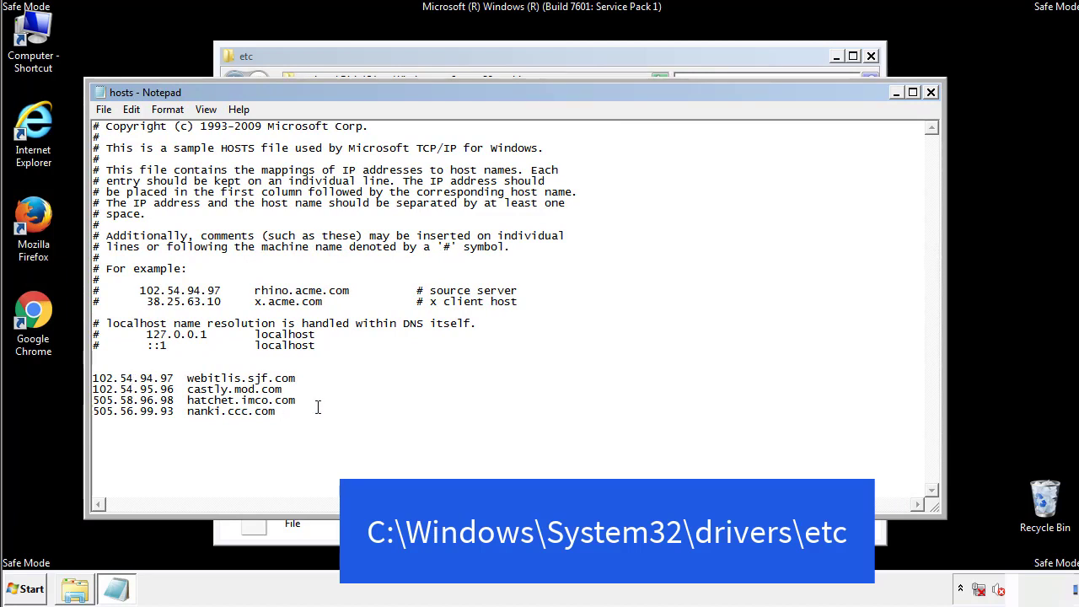
- Delete the four bogus redirect entries from hosts, then save and close Notepad
drag(301, 412, 114, 375)
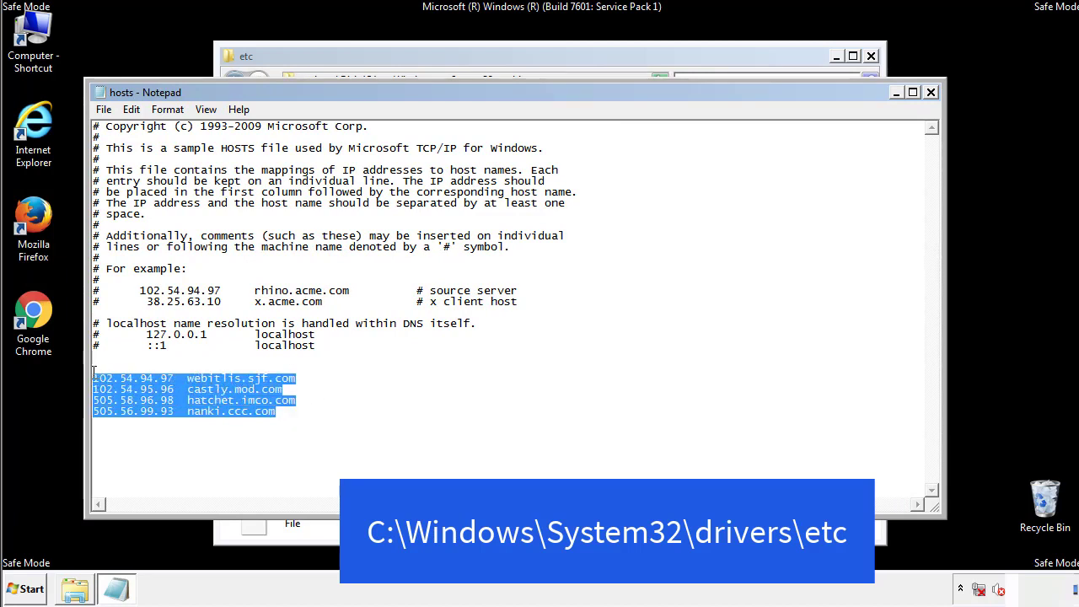
key(Delete)
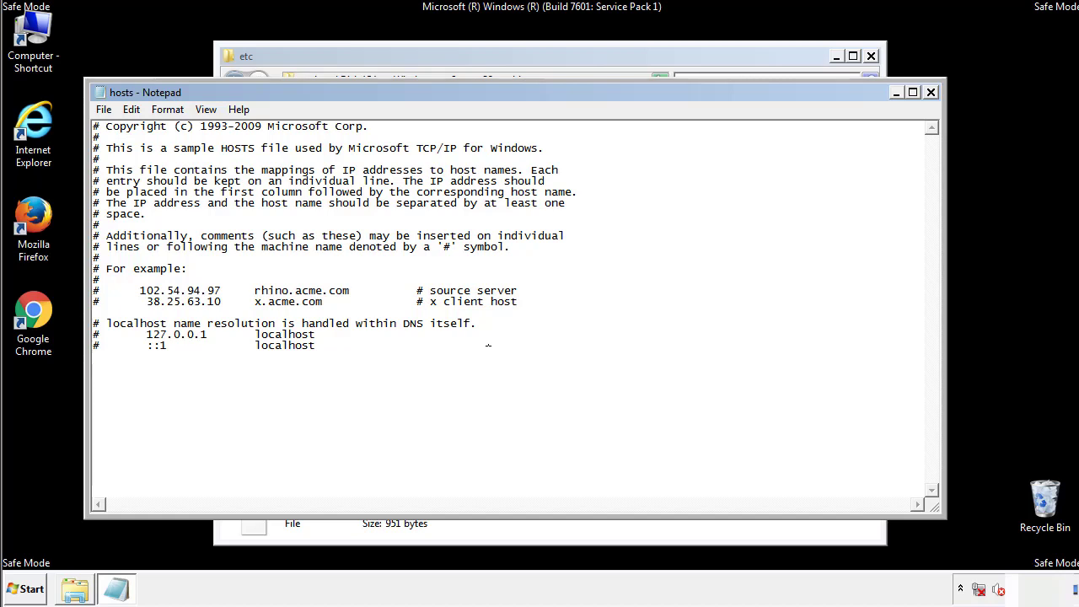
click(931, 93)
click(474, 310)
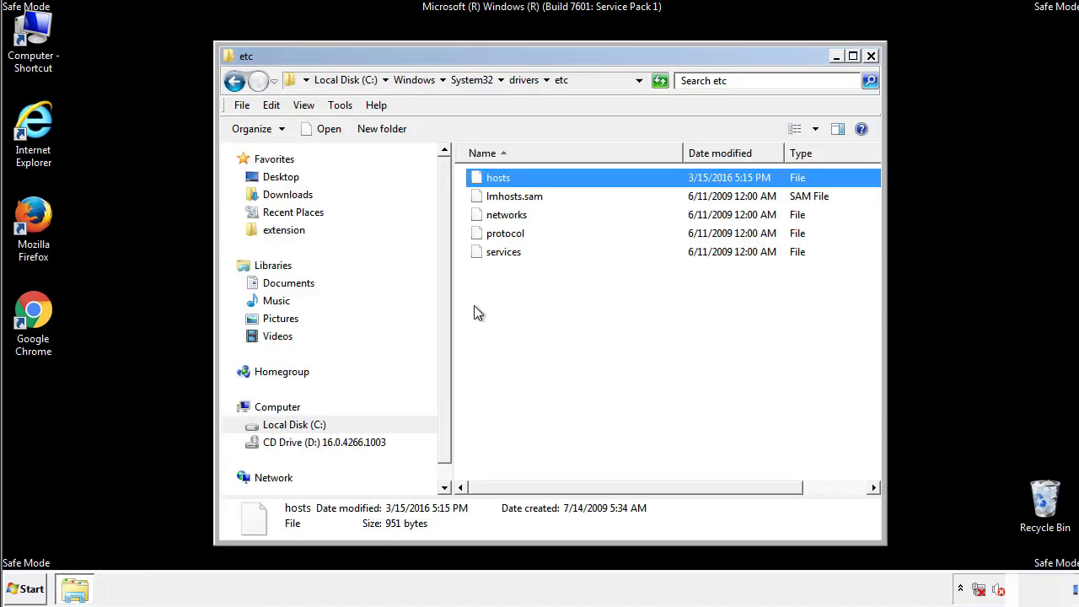
click(474, 307)
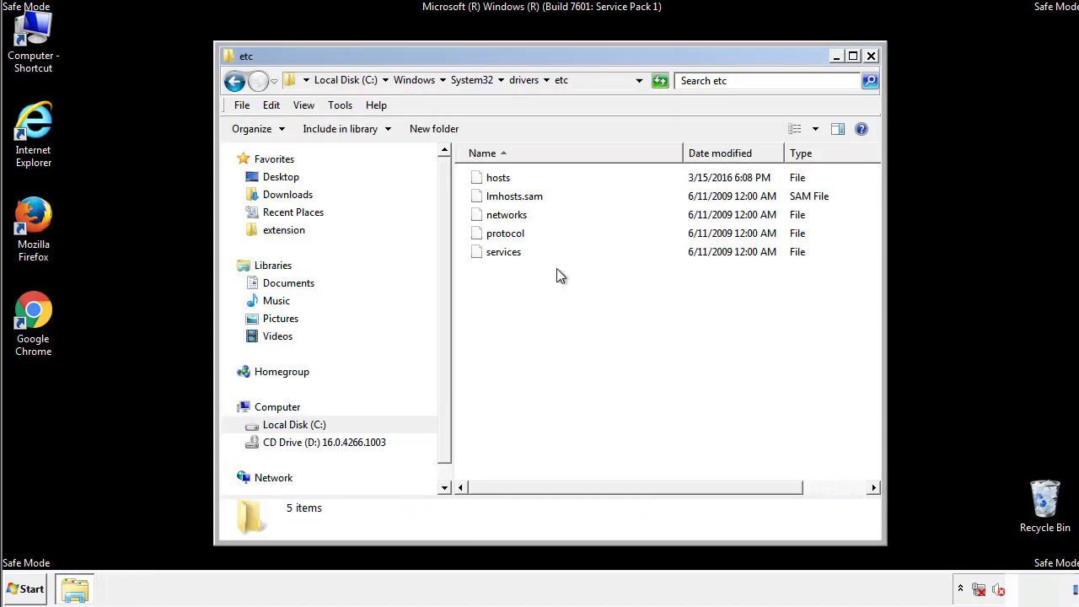
- Close the etc window and open the Startup folder from All Programs
click(871, 56)
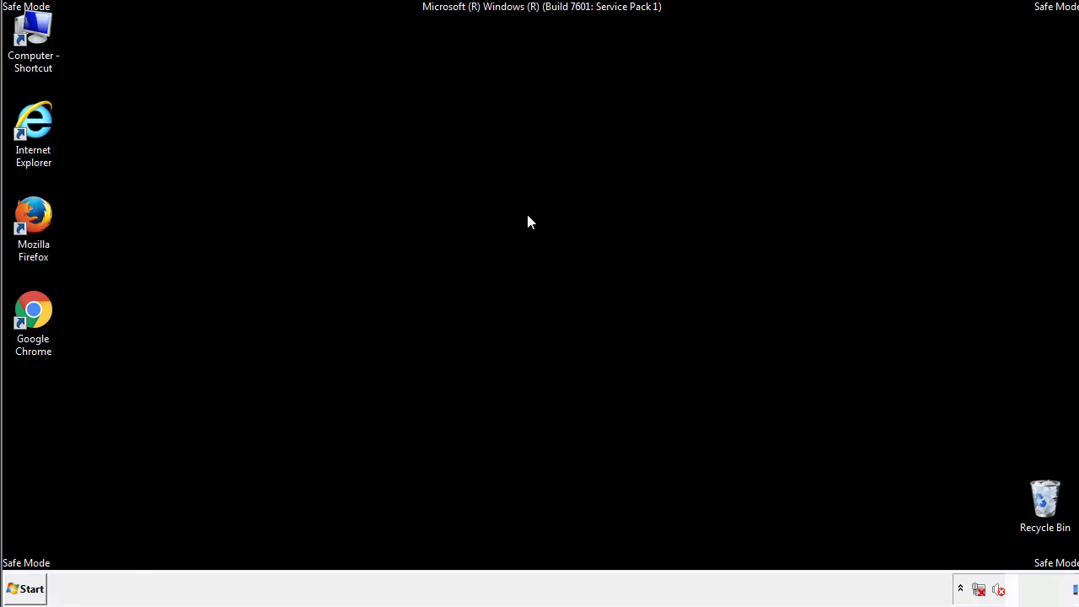
click(25, 588)
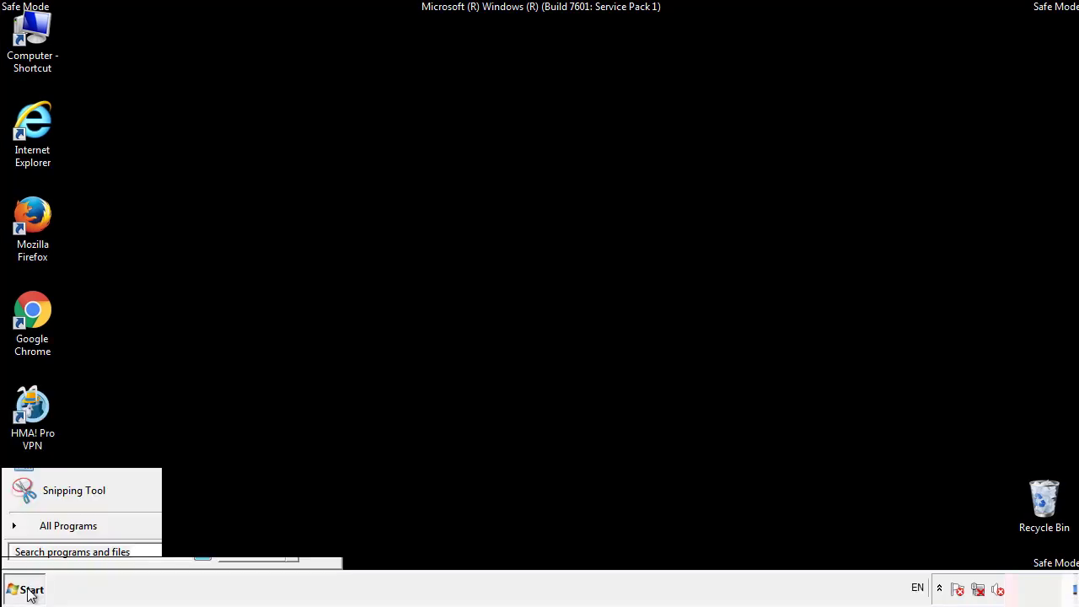
click(48, 532)
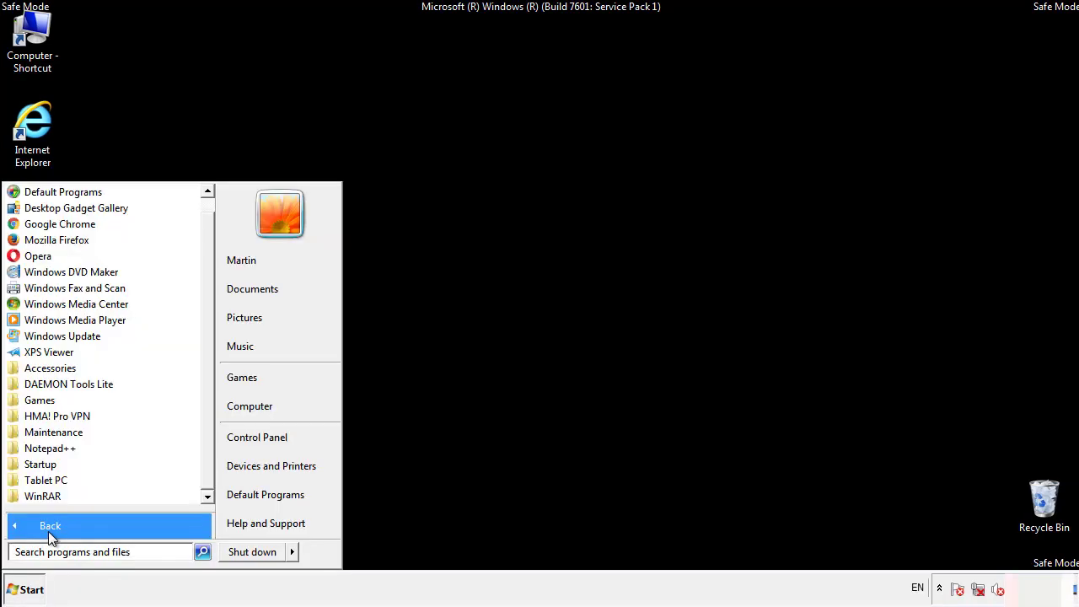
right_click(41, 462)
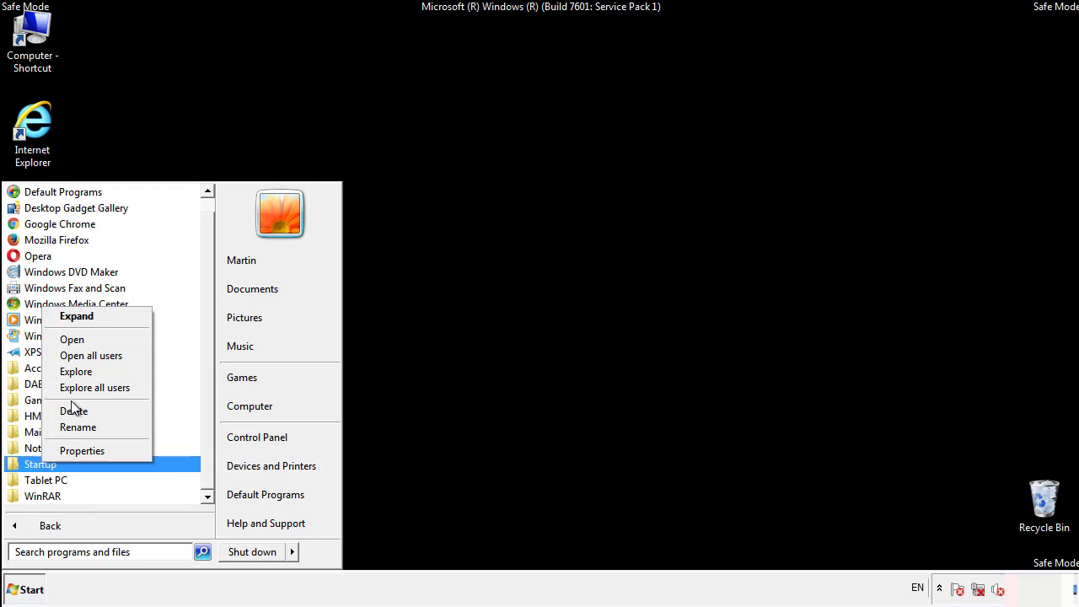
click(82, 338)
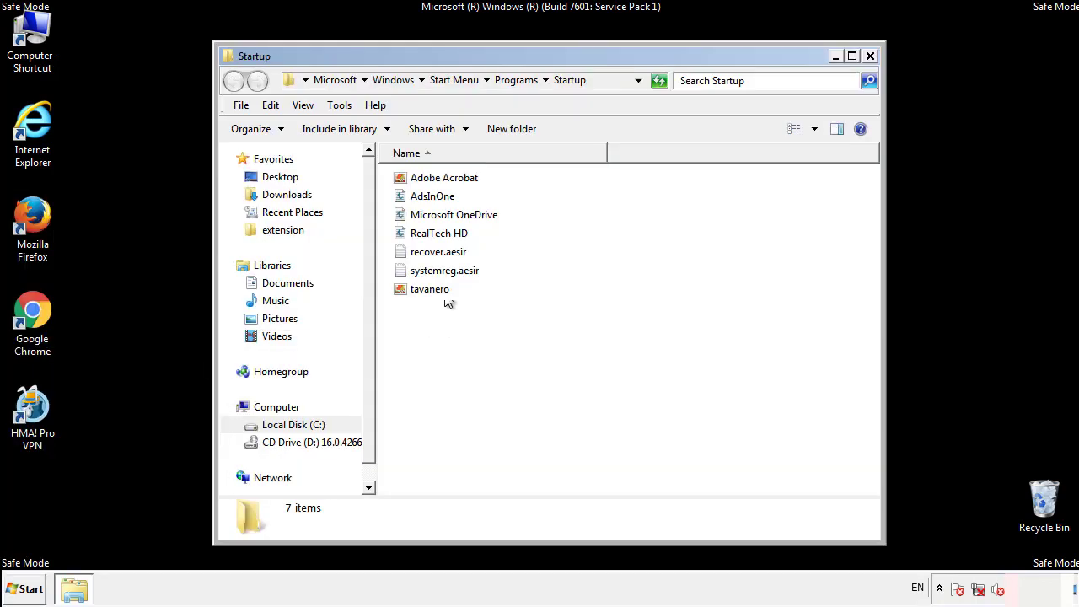
- Delete AdsInOne, recover.aesir, systemreg.aesir and tavanero from the Startup folder
click(439, 199)
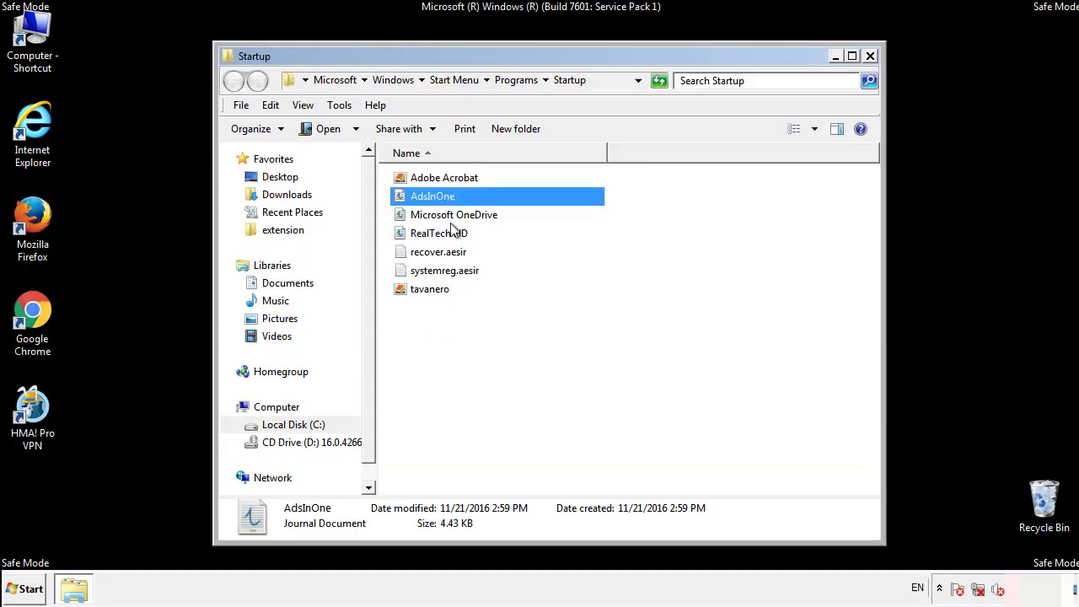
ctrl+click(438, 254)
ctrl+click(447, 270)
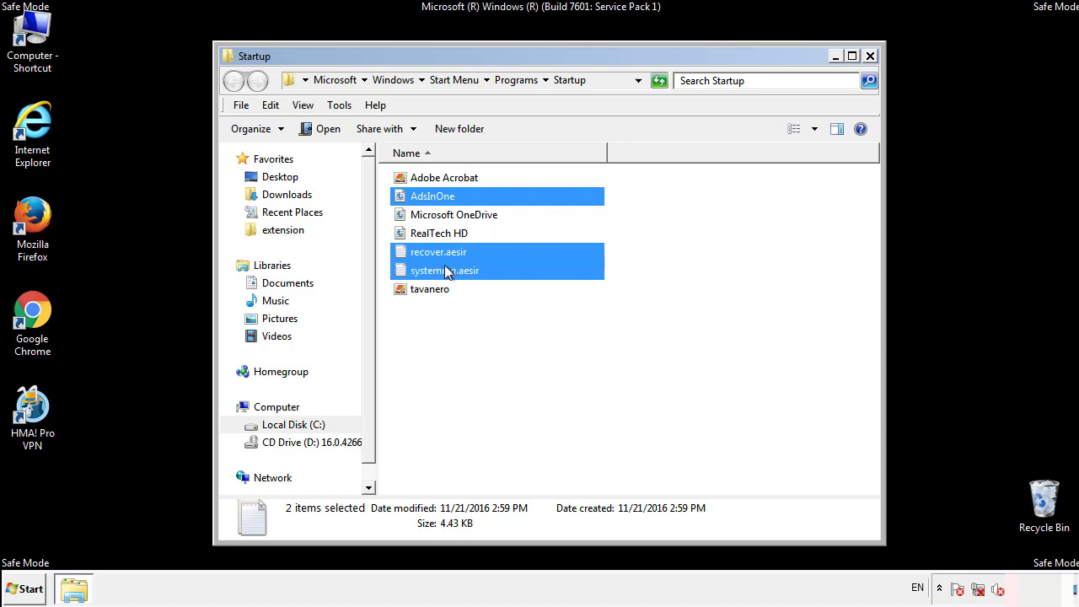
ctrl+click(431, 287)
right_click(427, 290)
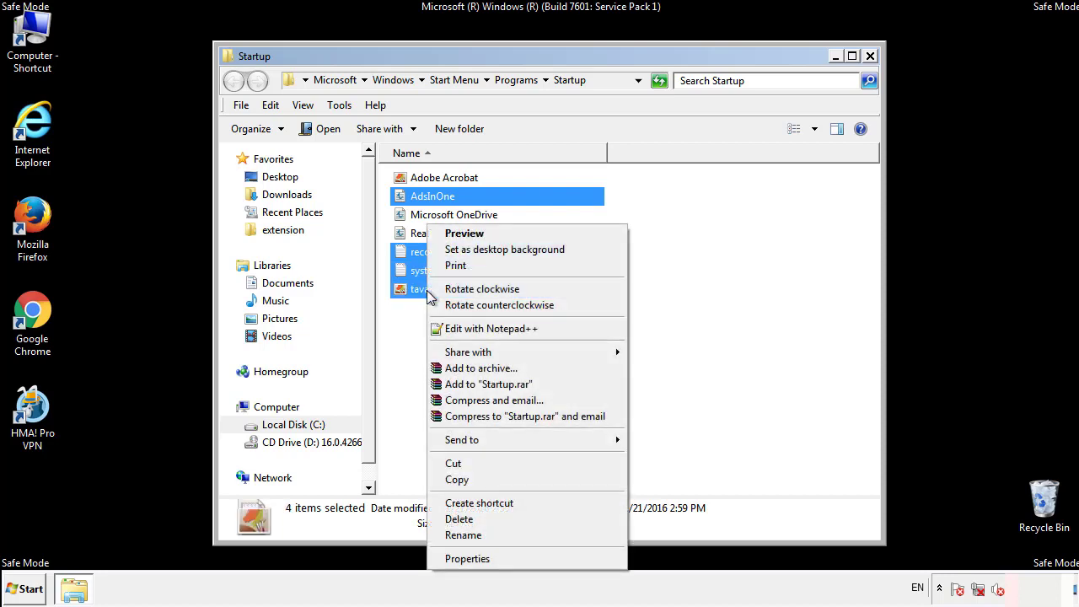
click(455, 518)
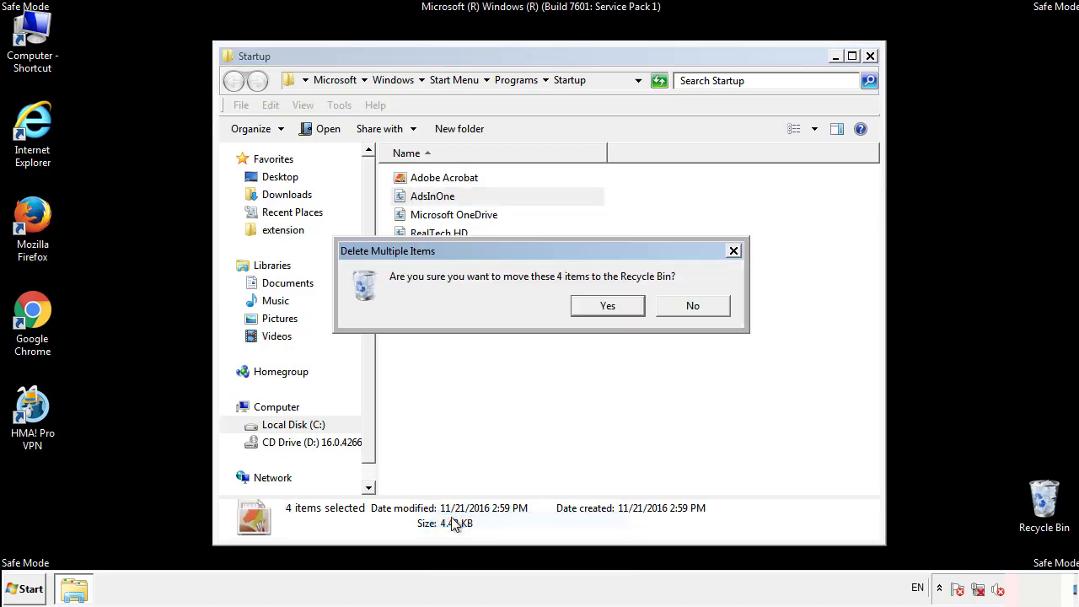
click(599, 308)
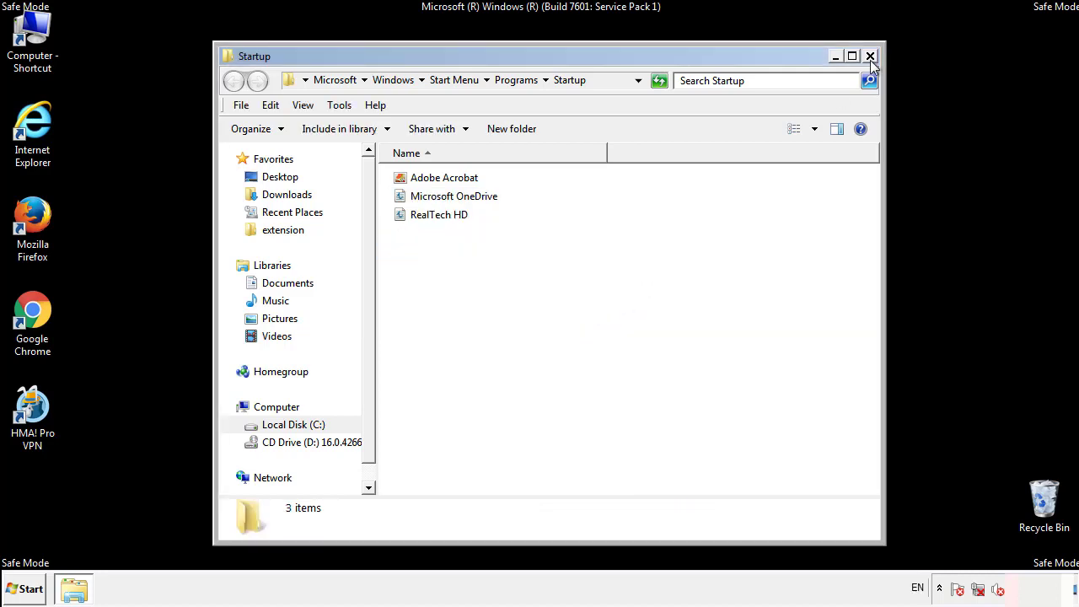
click(873, 63)
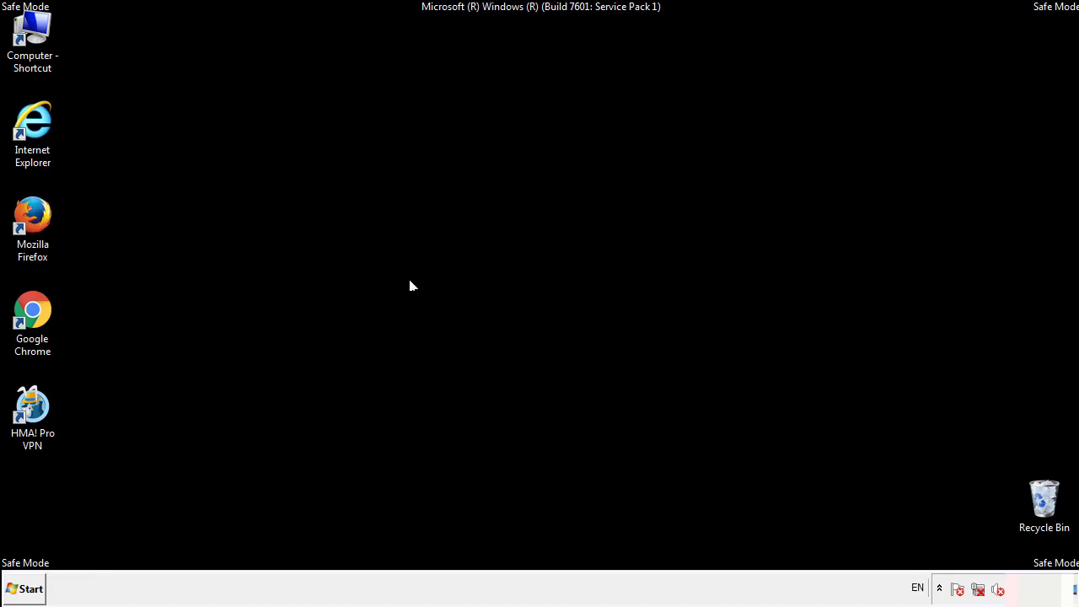
click(26, 596)
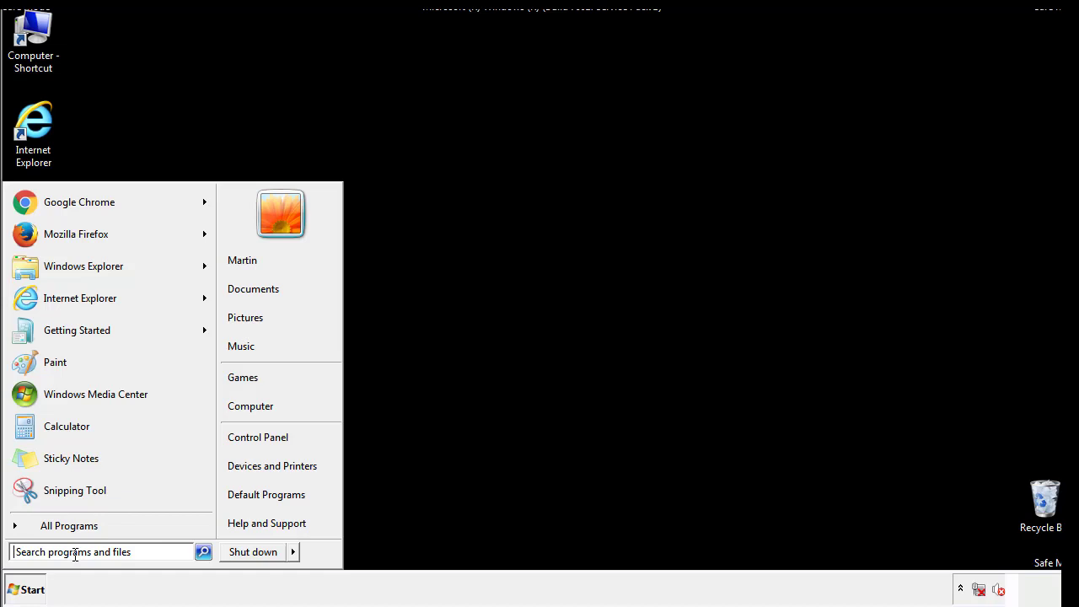
- Launch regedit and expand HKEY_LOCAL_MACHINE and its SOFTWARE key
text(reged)
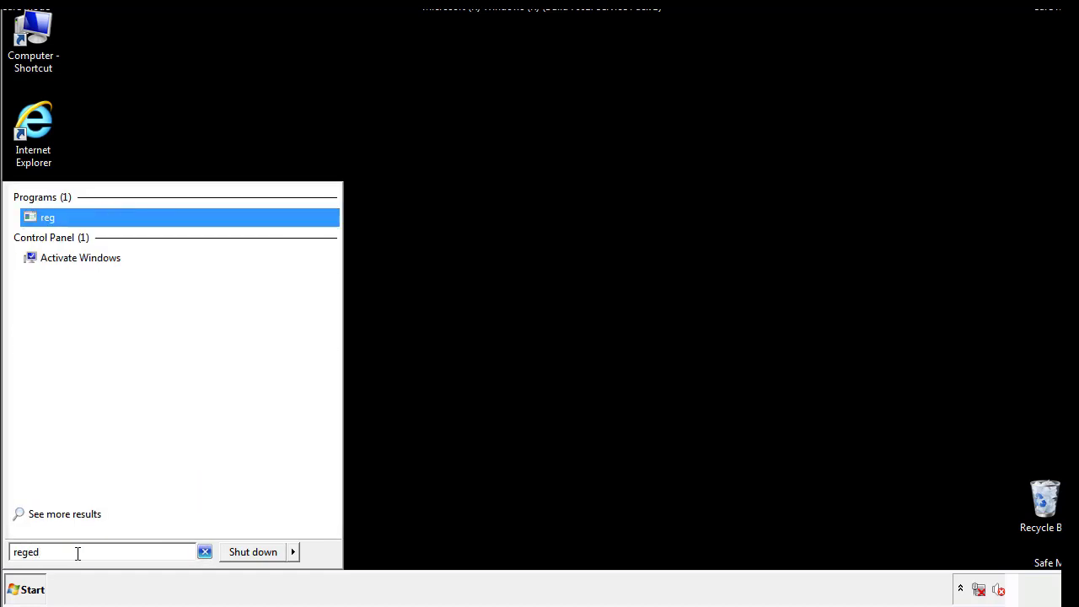
text(it)
key(Return)
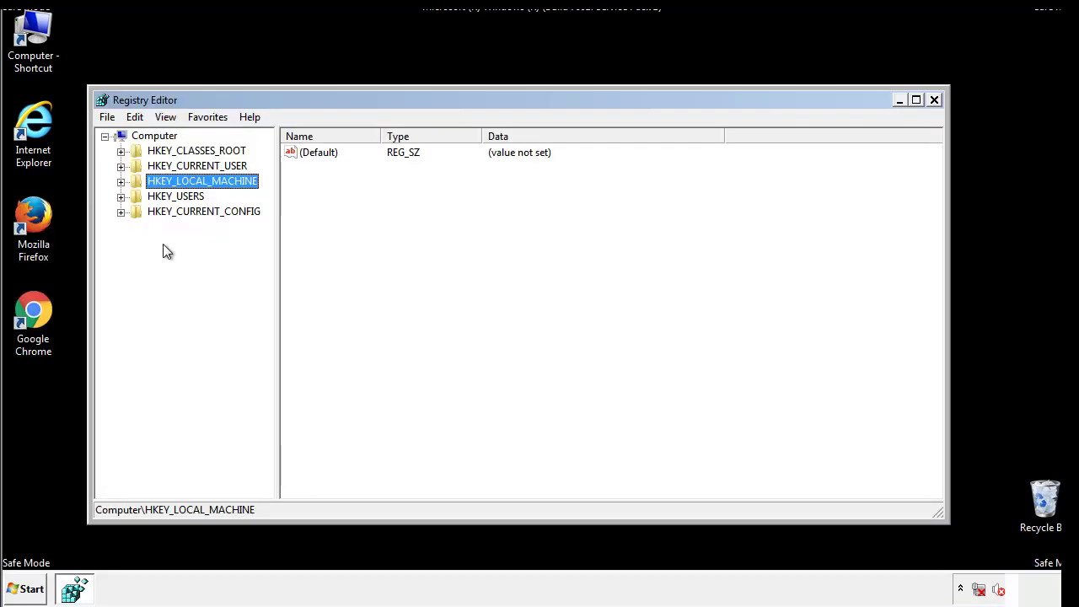
click(121, 182)
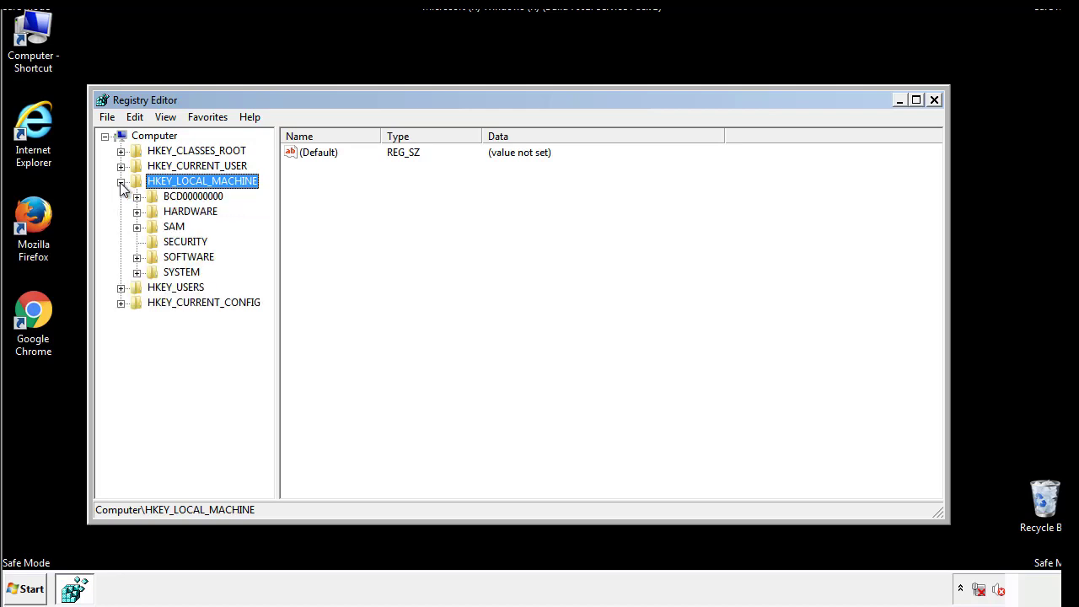
click(137, 257)
scroll(266, 261, down, 1)
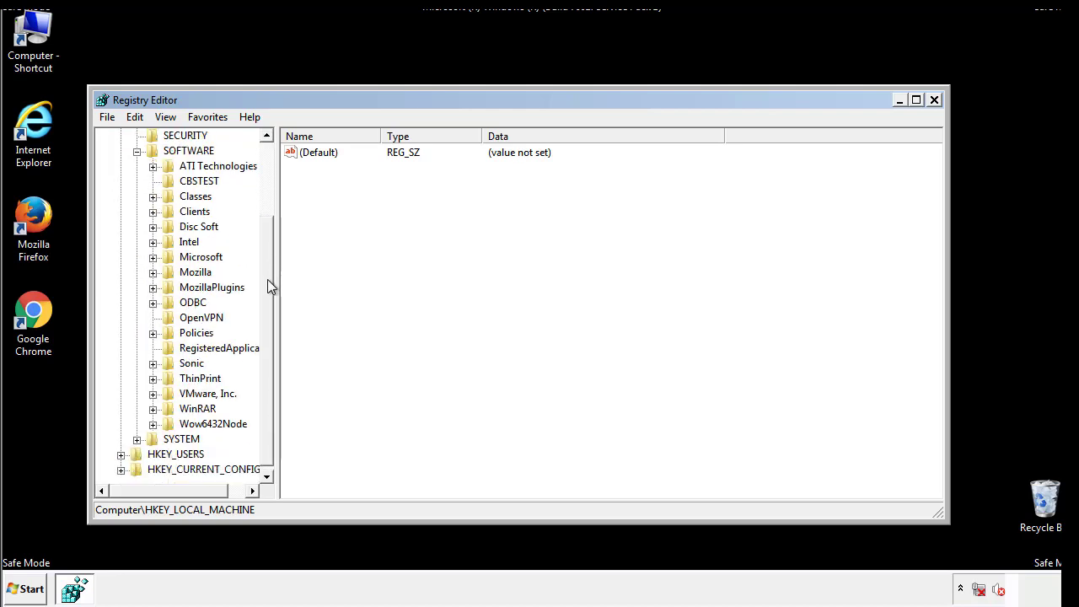
- Expand Microsoft, Windows and CurrentVersion so the Run subkey is visible
click(153, 258)
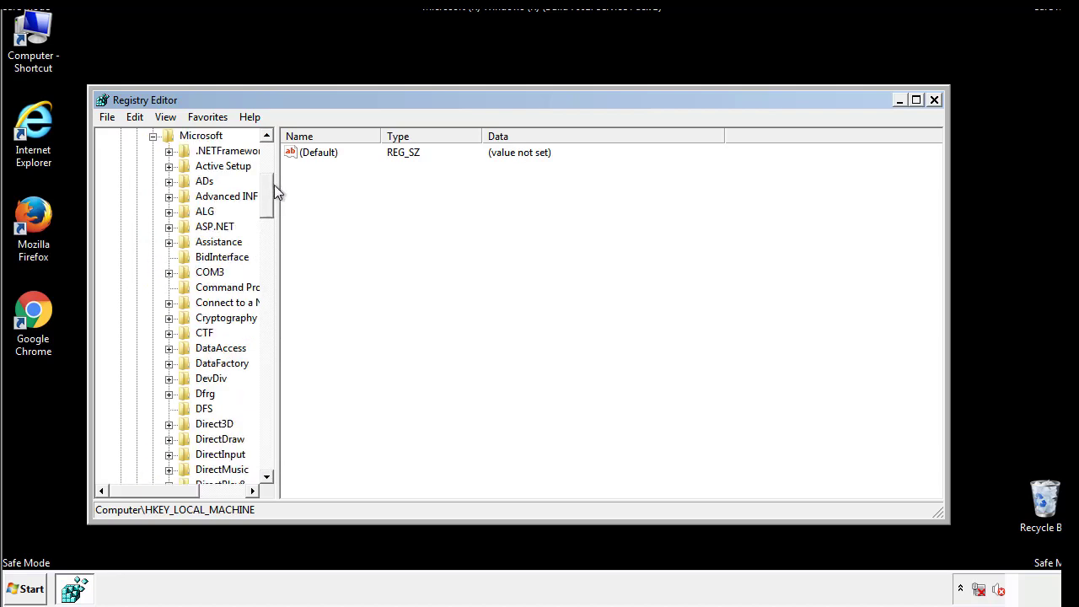
mouse_move(266, 207)
mouse_down()
mouse_move(268, 455)
mouse_move(270, 438)
mouse_up()
click(169, 258)
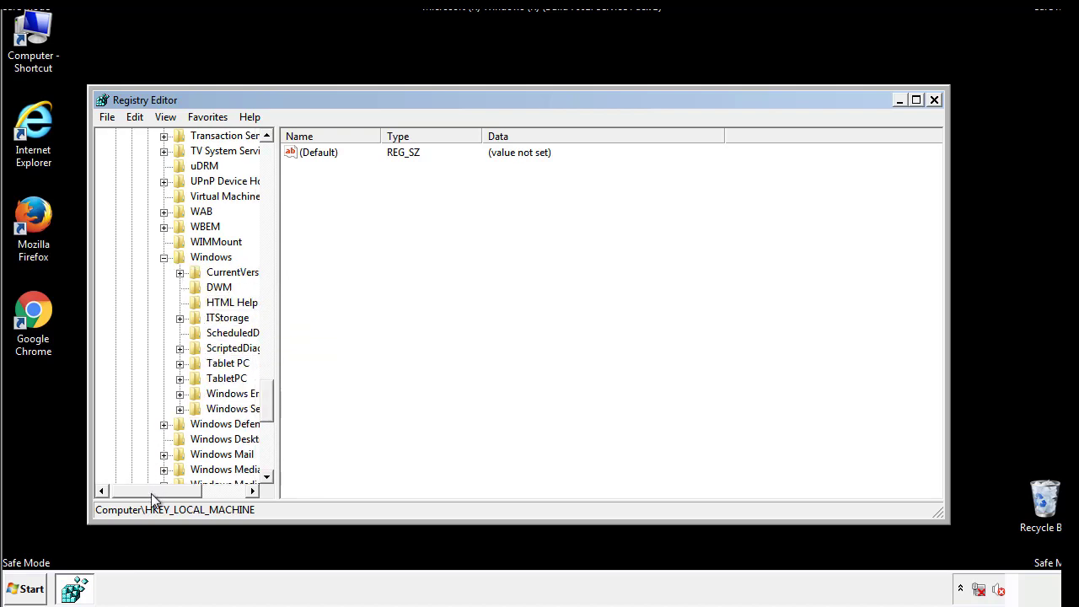
drag(151, 492, 172, 492)
click(138, 272)
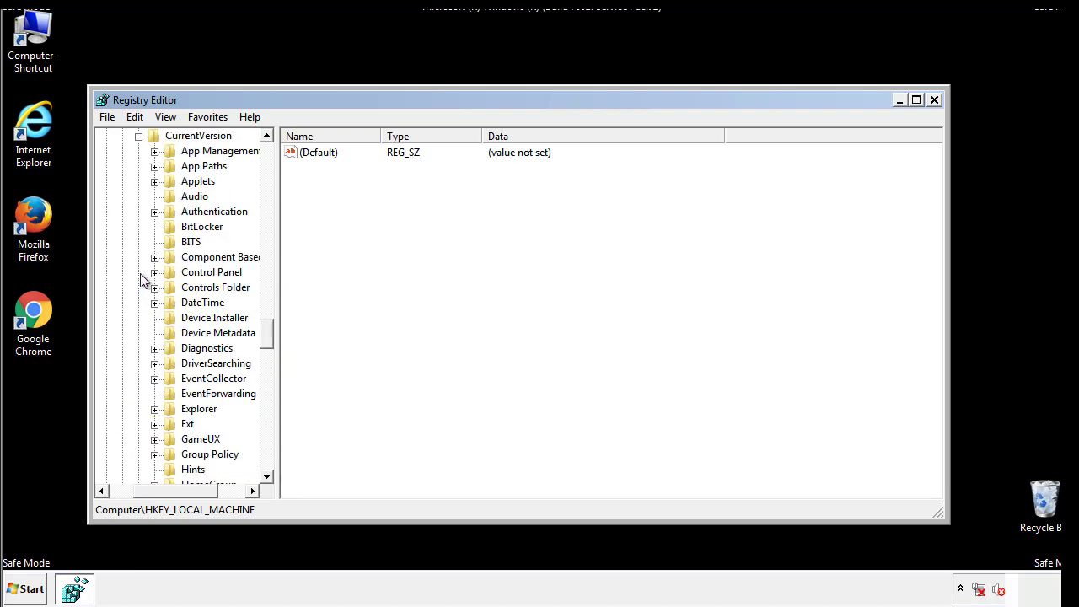
mouse_move(274, 333)
mouse_down()
mouse_move(269, 409)
mouse_move(267, 391)
mouse_up()
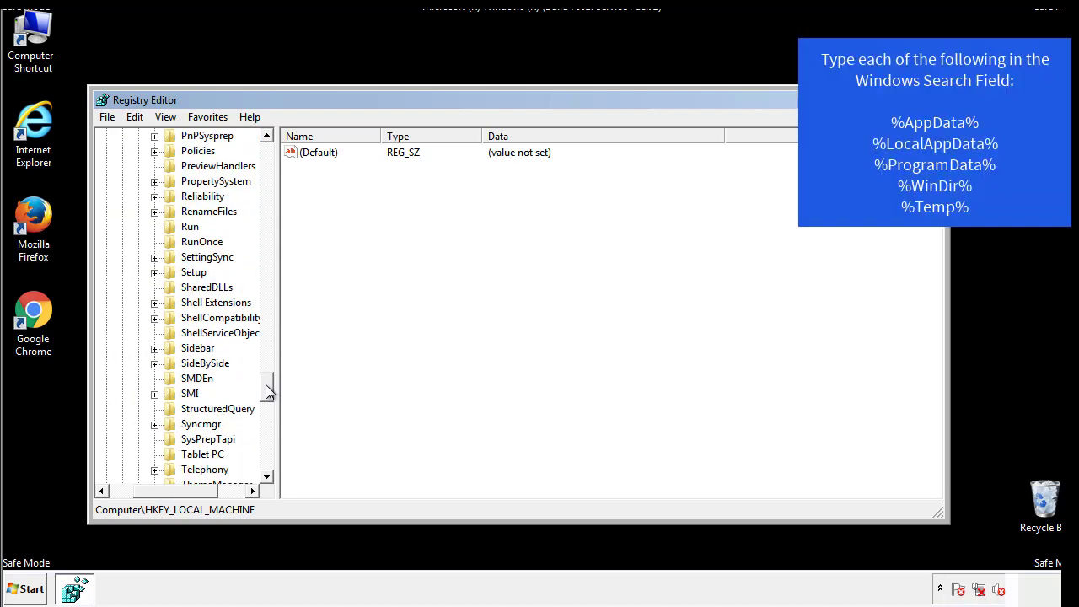
- Delete the tappi.loc value from HKLM's Run key and scroll the tree back up
click(174, 228)
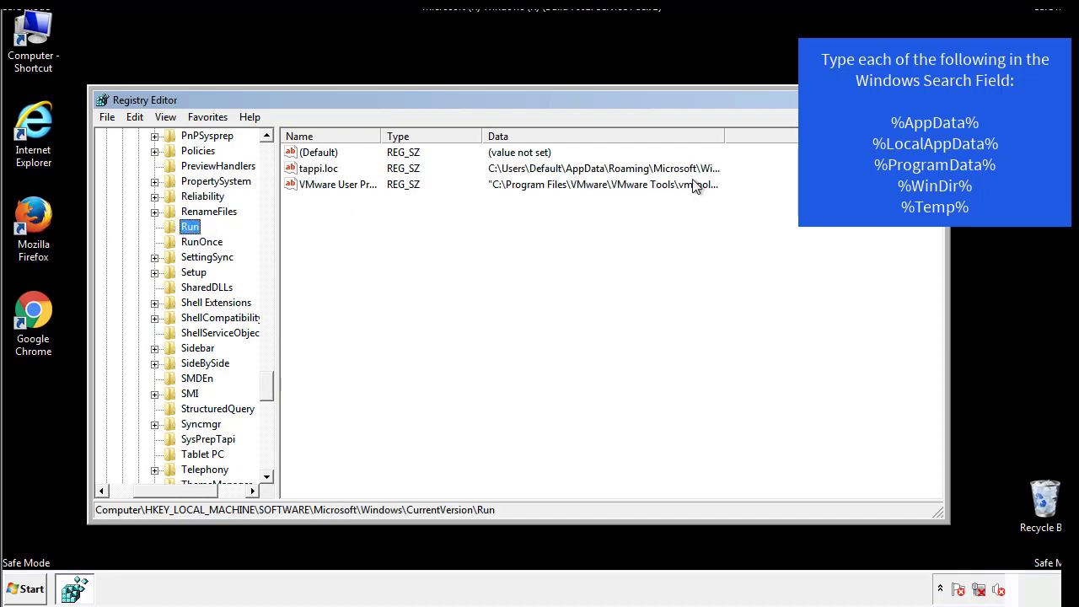
click(319, 172)
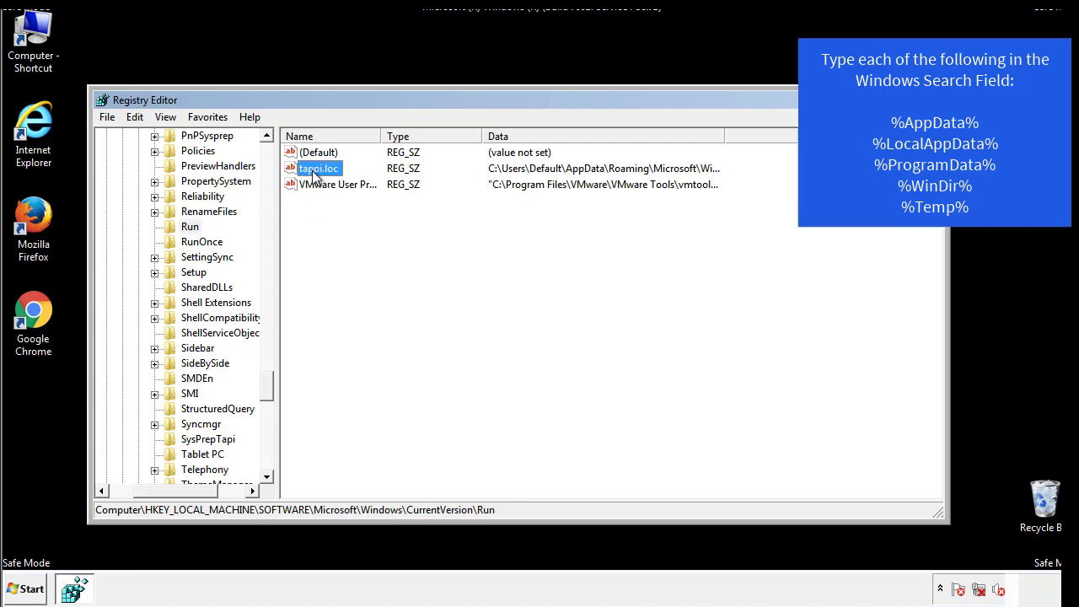
right_click(313, 171)
click(336, 218)
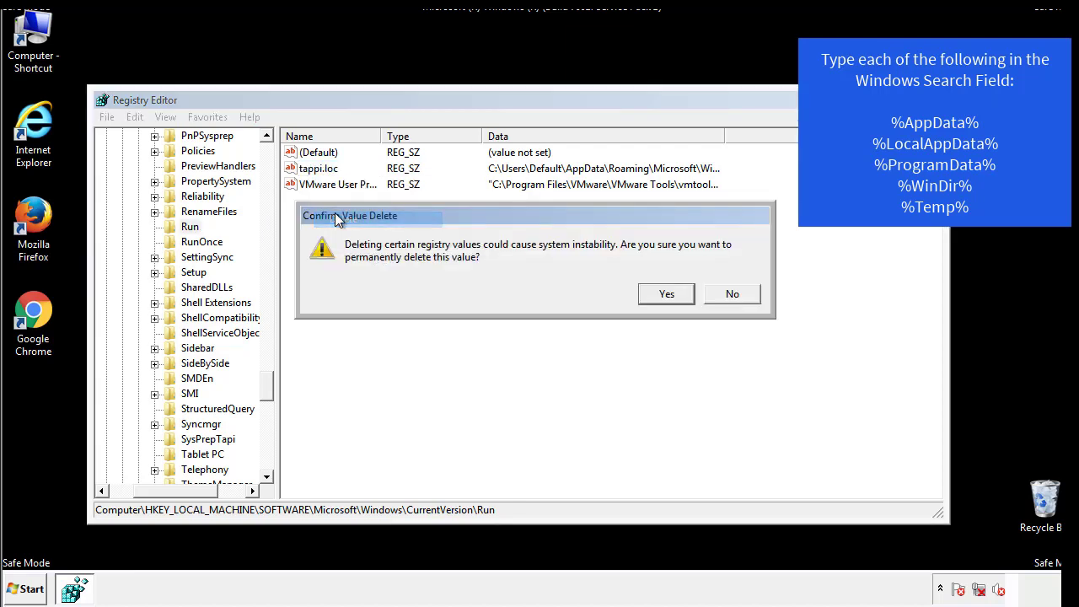
click(655, 295)
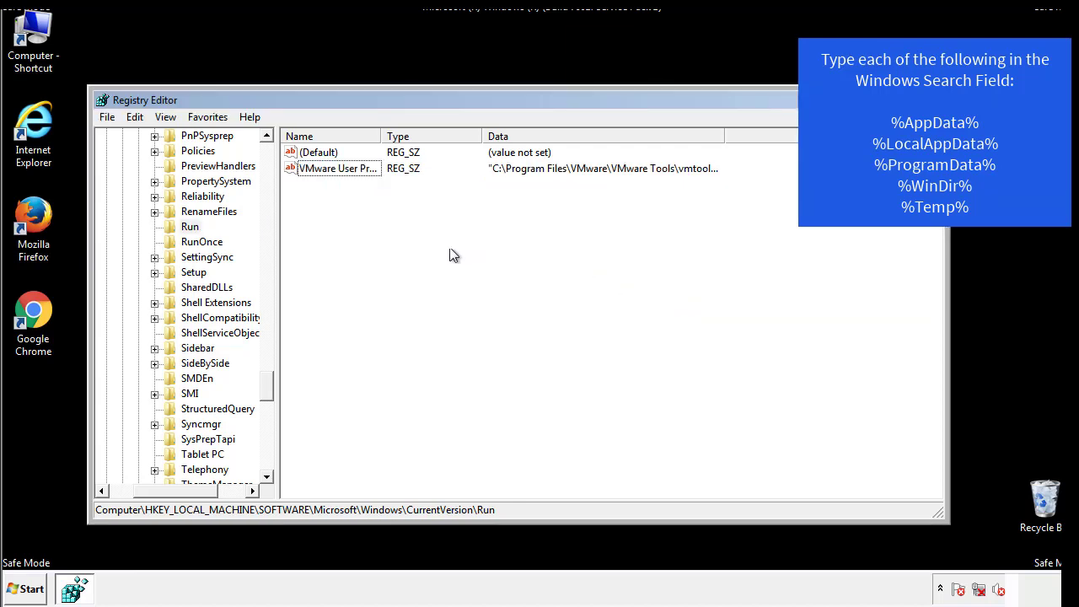
drag(266, 387, 266, 462)
drag(184, 495, 132, 501)
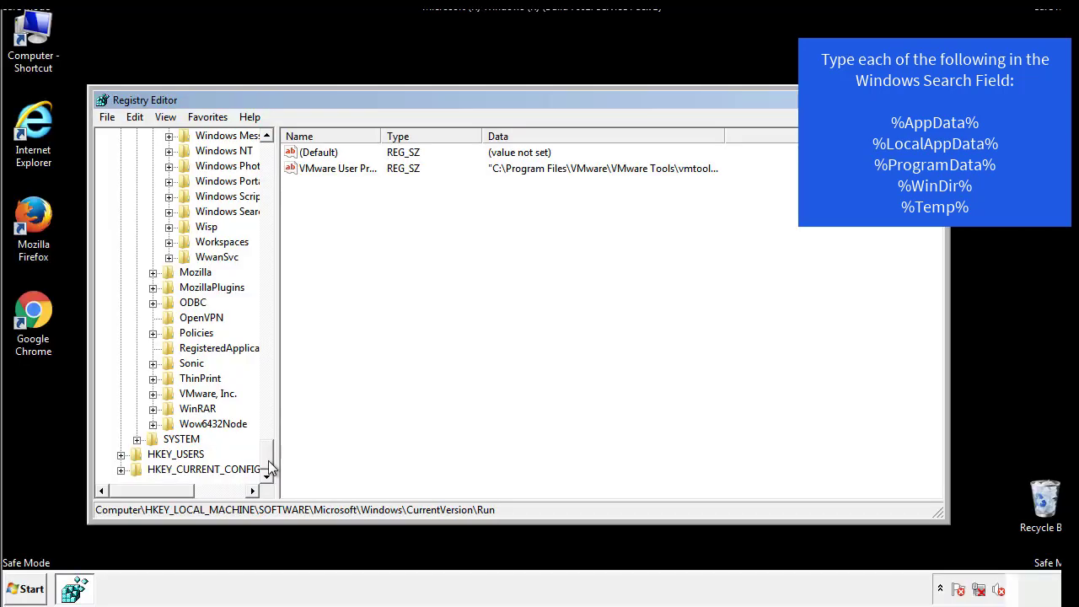
drag(268, 466, 275, 165)
- Collapse HKEY_LOCAL_MACHINE and expand HKEY_CURRENT_USER\Software\Microsoft
click(121, 182)
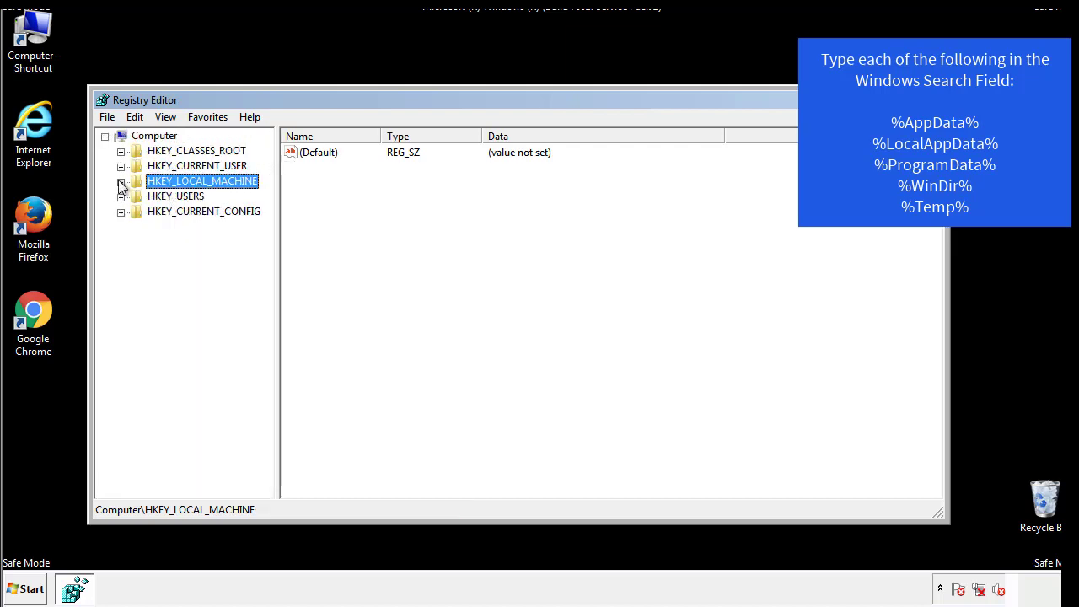
click(121, 166)
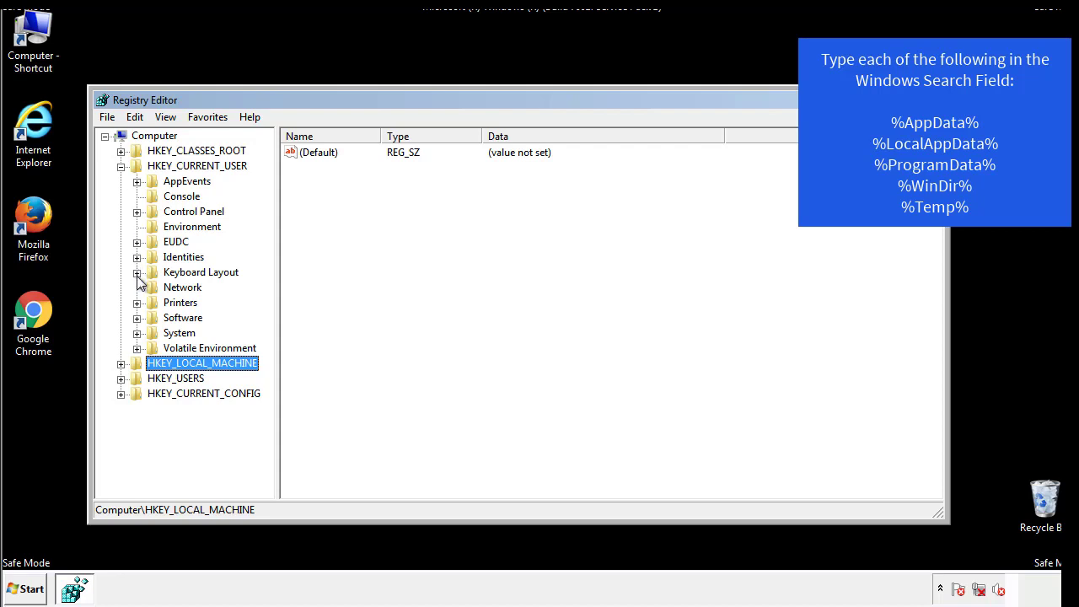
click(138, 318)
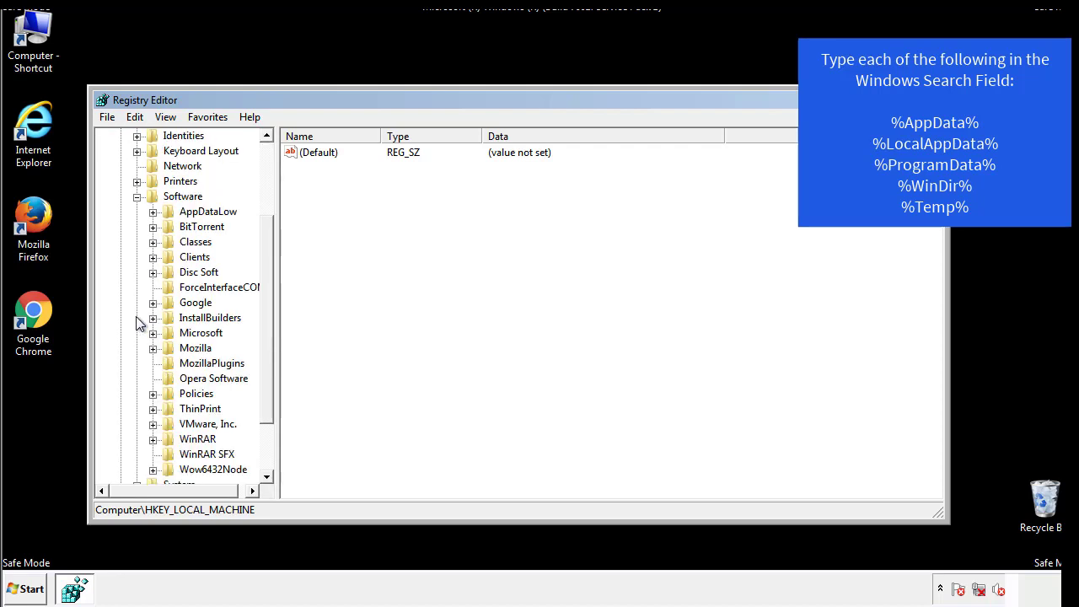
drag(264, 306, 265, 321)
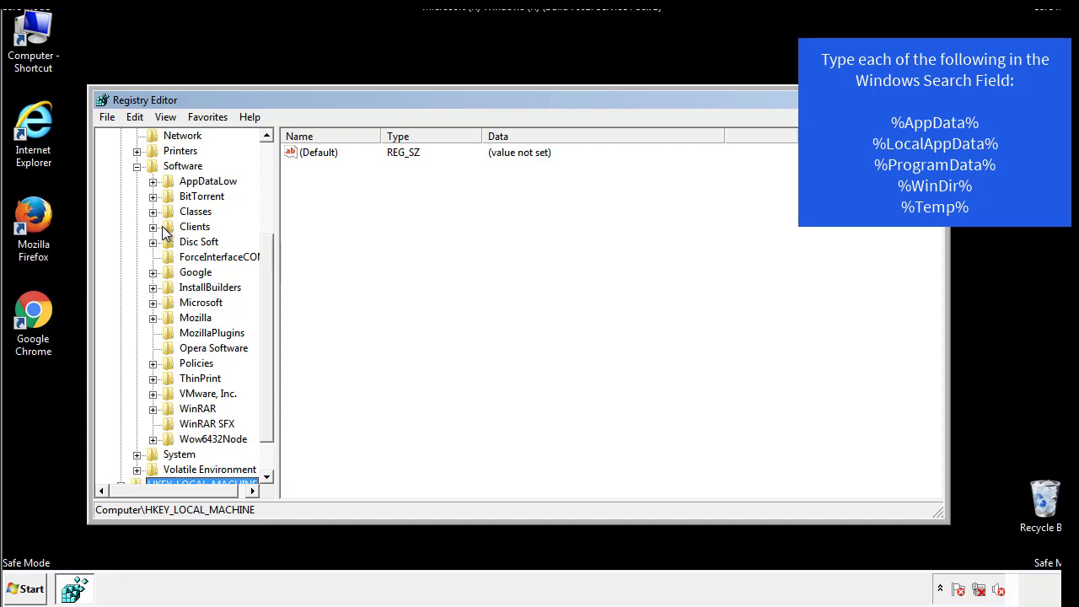
click(153, 303)
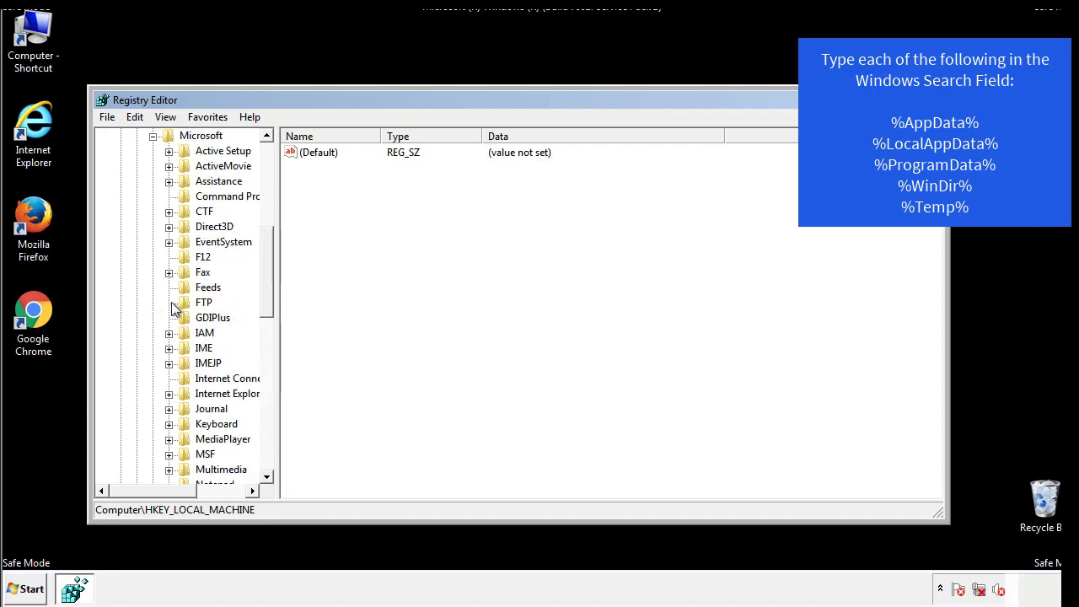
drag(266, 253, 266, 351)
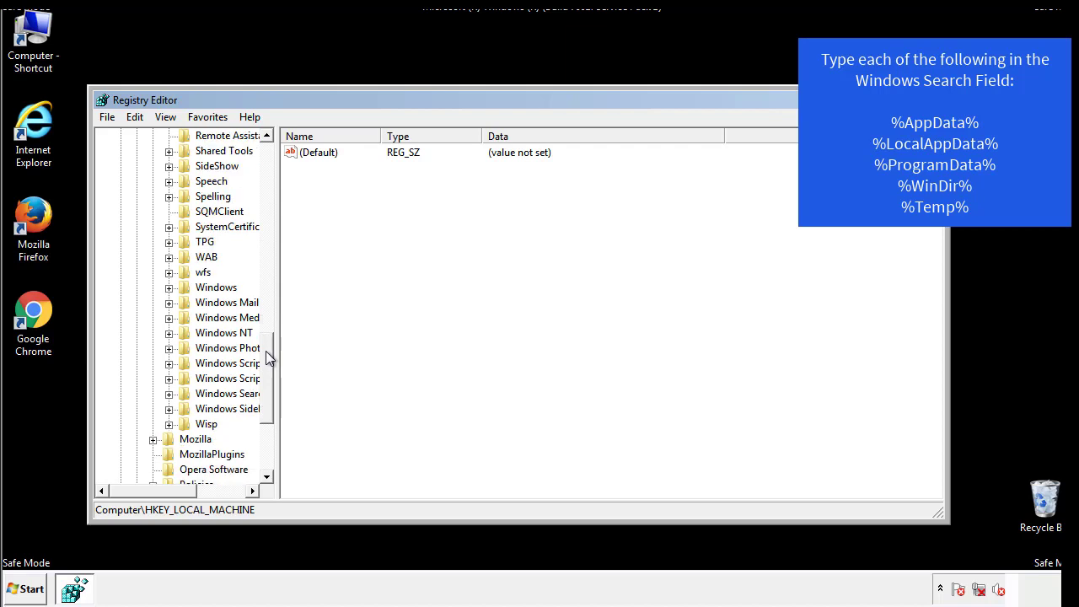
- Check HKCU's CurrentVersion\Run values, finding only DAEMON Tools Lite, then collapse Windows
click(168, 287)
click(184, 302)
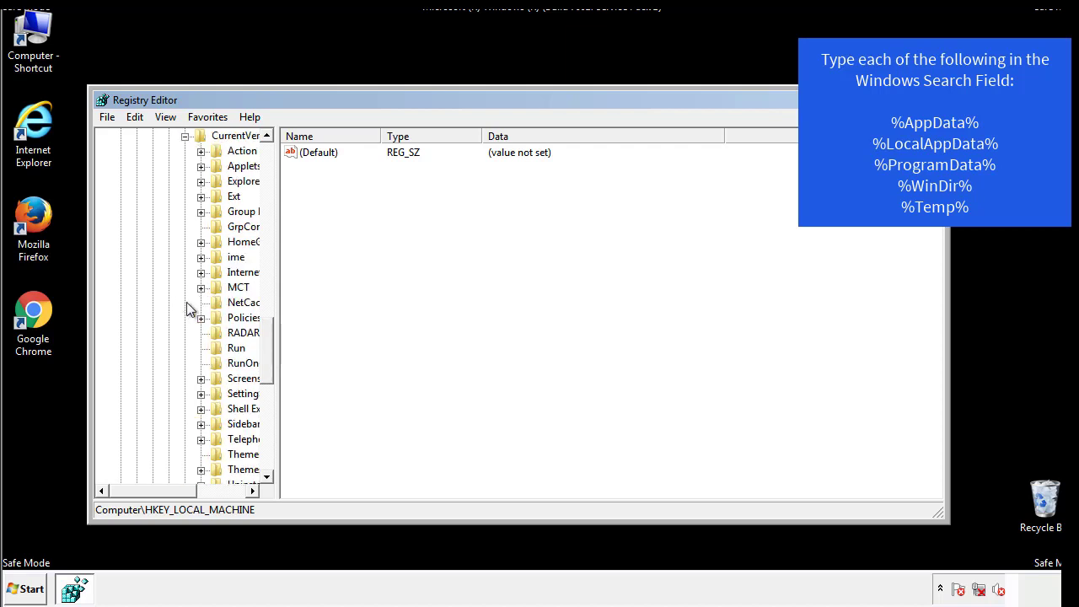
drag(164, 494, 190, 491)
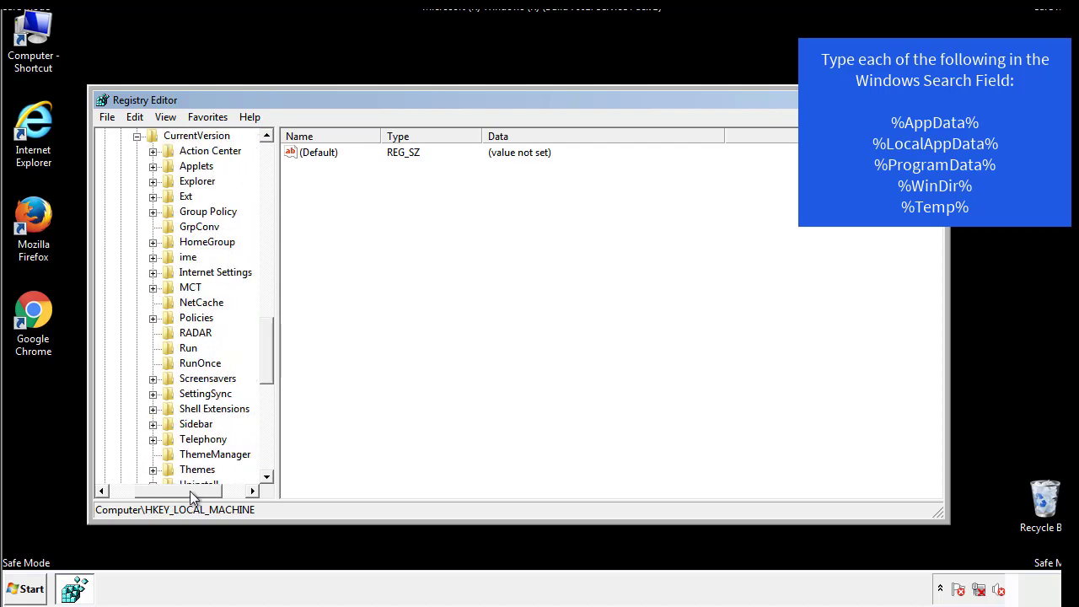
click(185, 348)
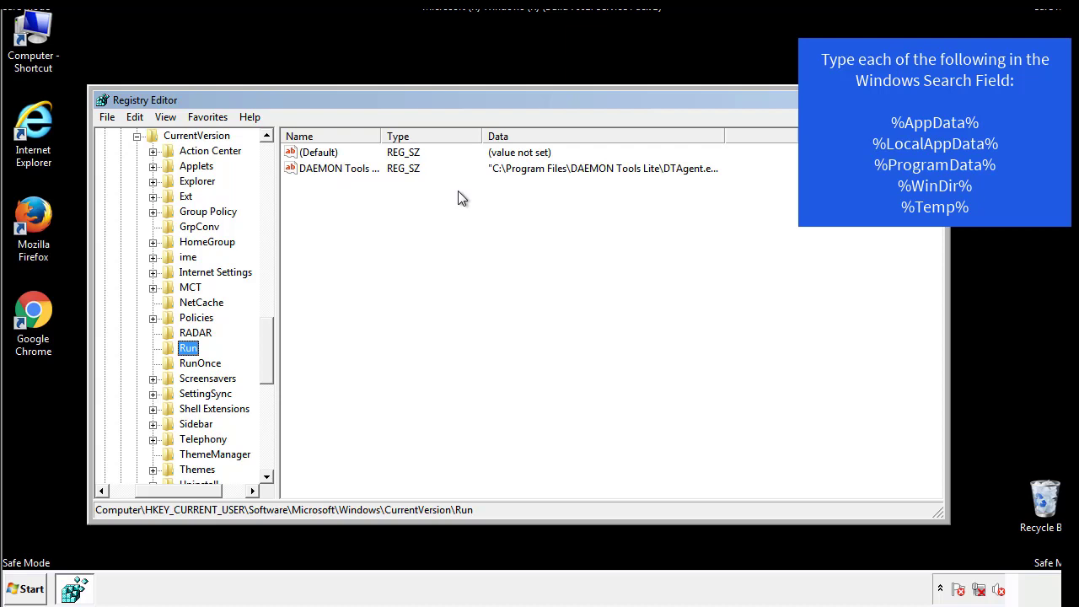
click(489, 201)
drag(179, 488, 147, 490)
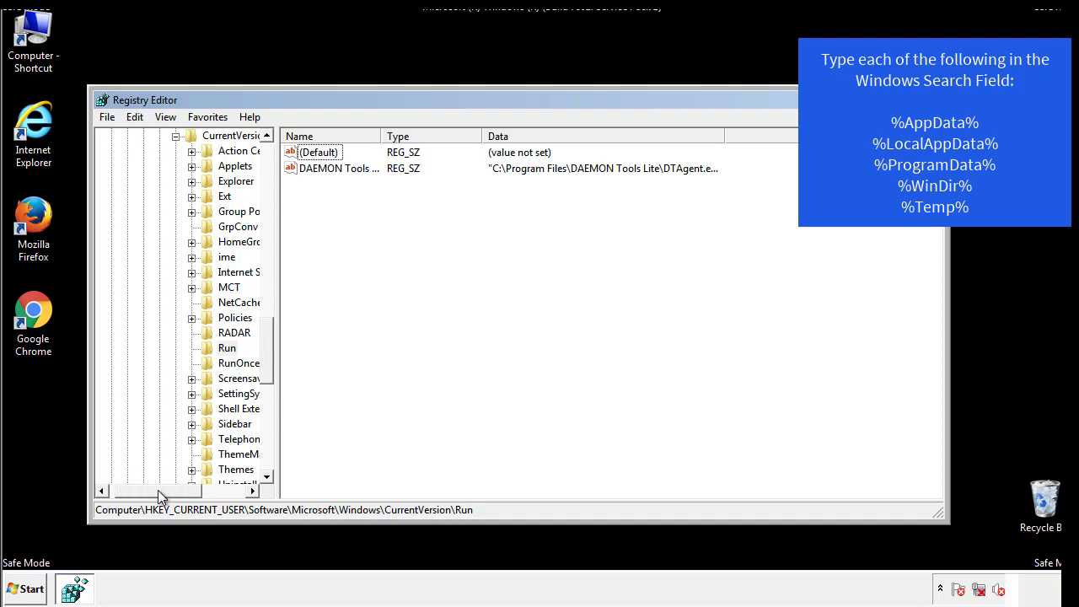
drag(273, 366, 266, 352)
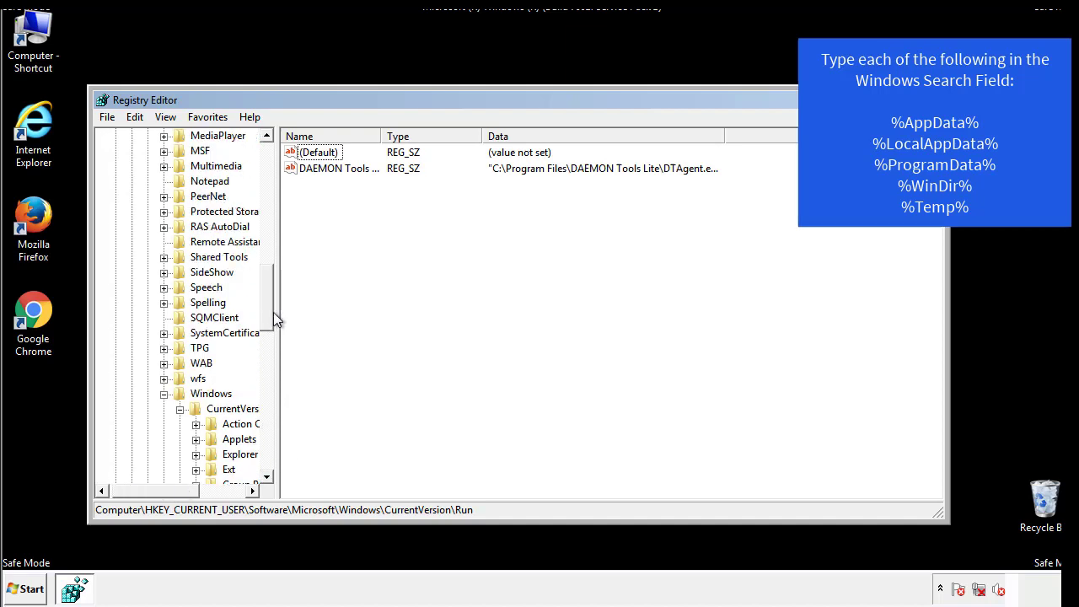
click(164, 393)
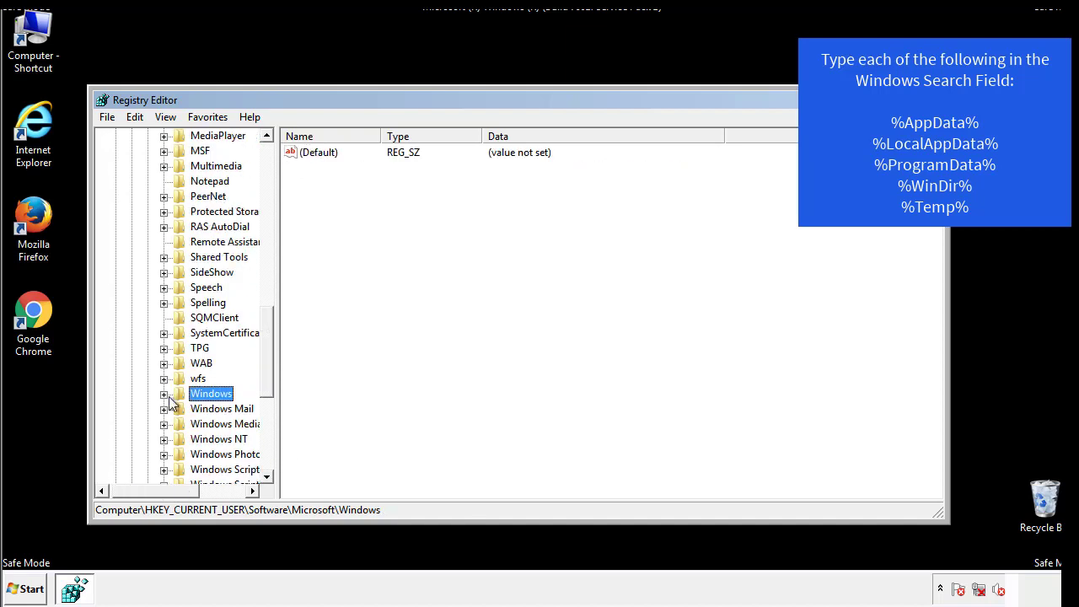
drag(271, 375, 272, 208)
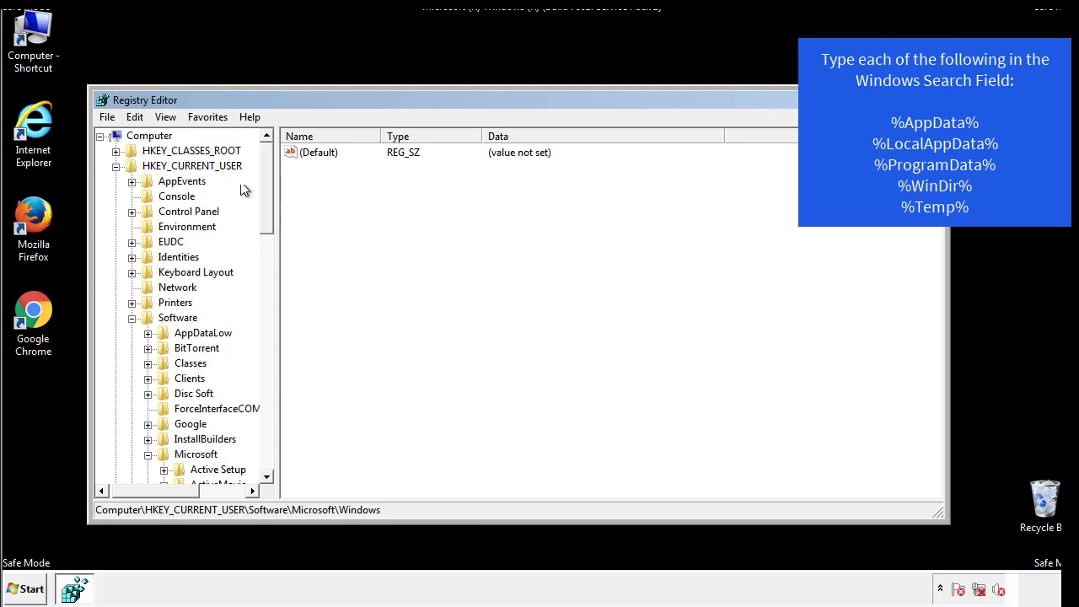
- Search the registry for %temp% with Edit > Find
click(139, 117)
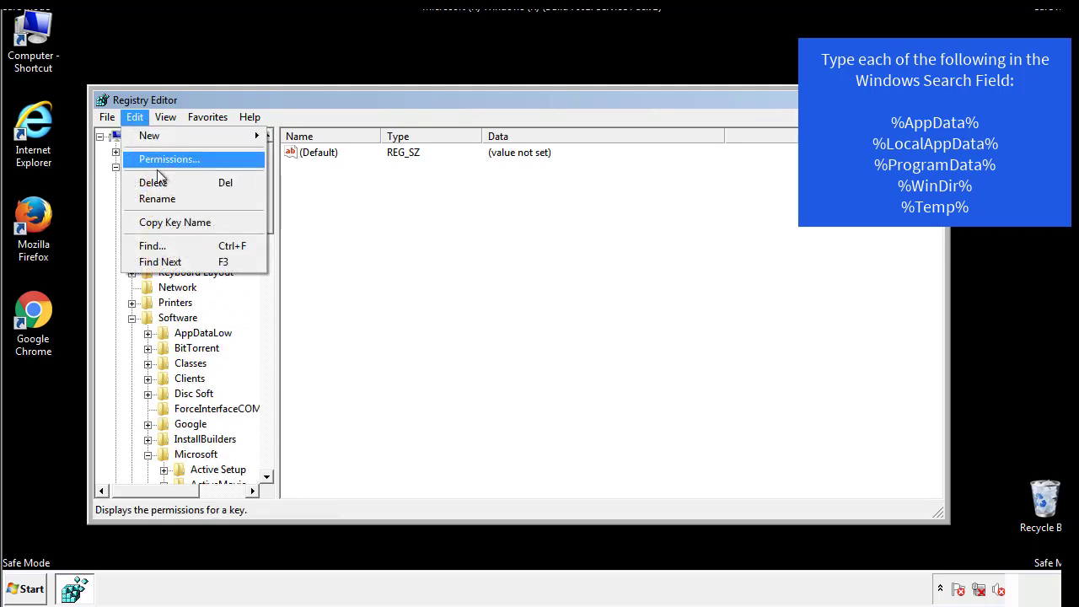
click(151, 245)
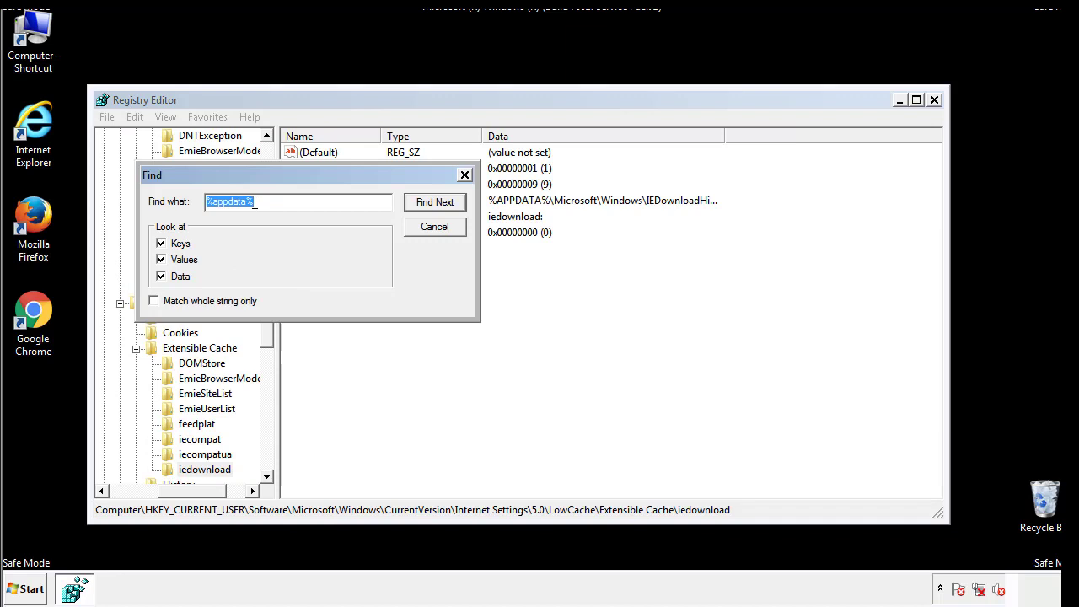
text(%t)
text(emp%)
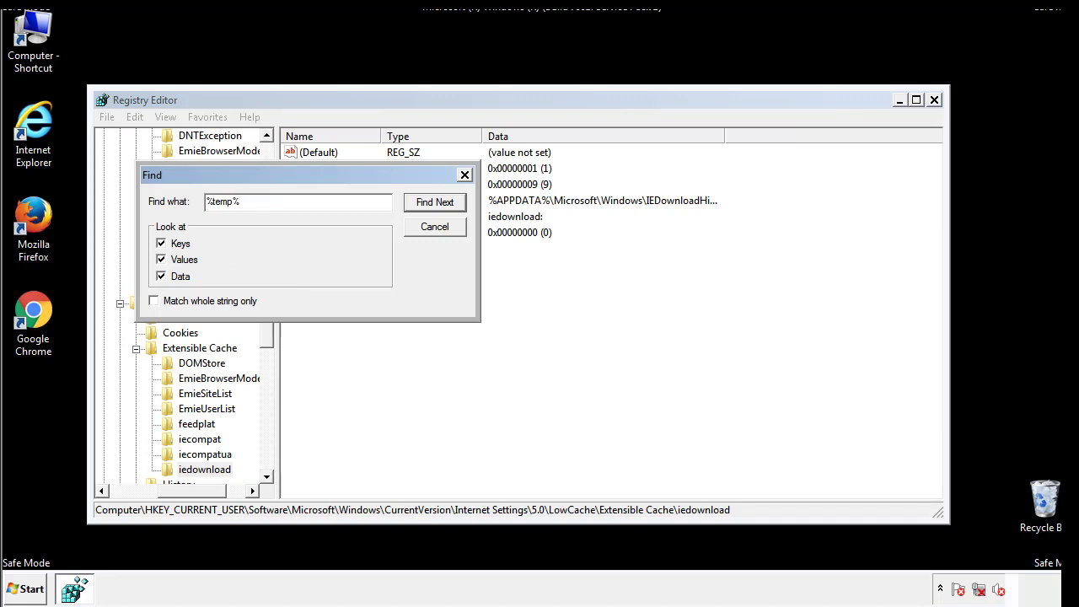
key(Return)
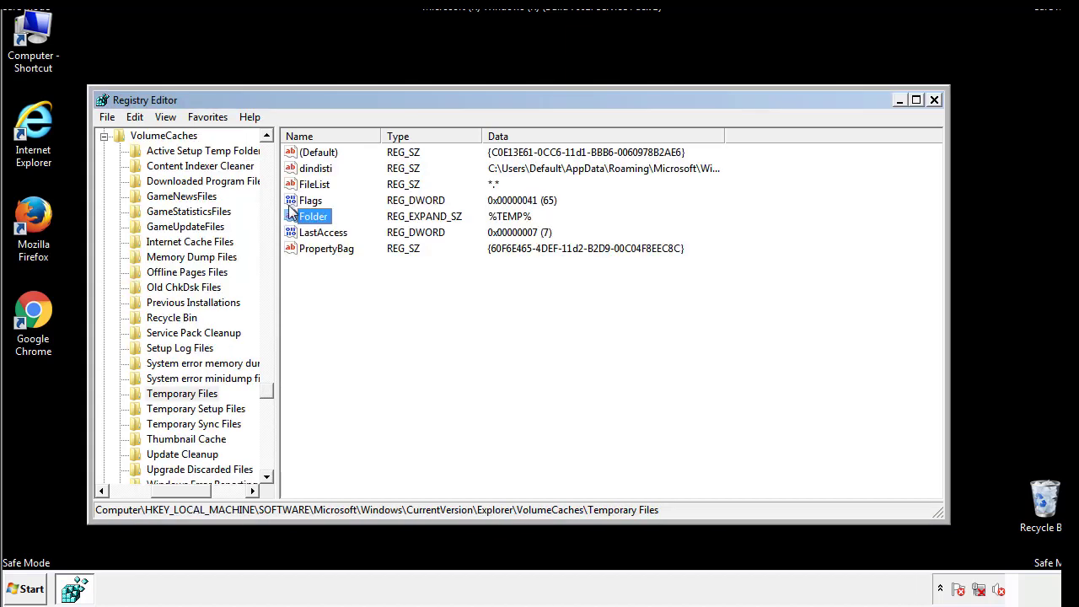
- Delete all values except (Default) from the Temporary Files key
click(445, 295)
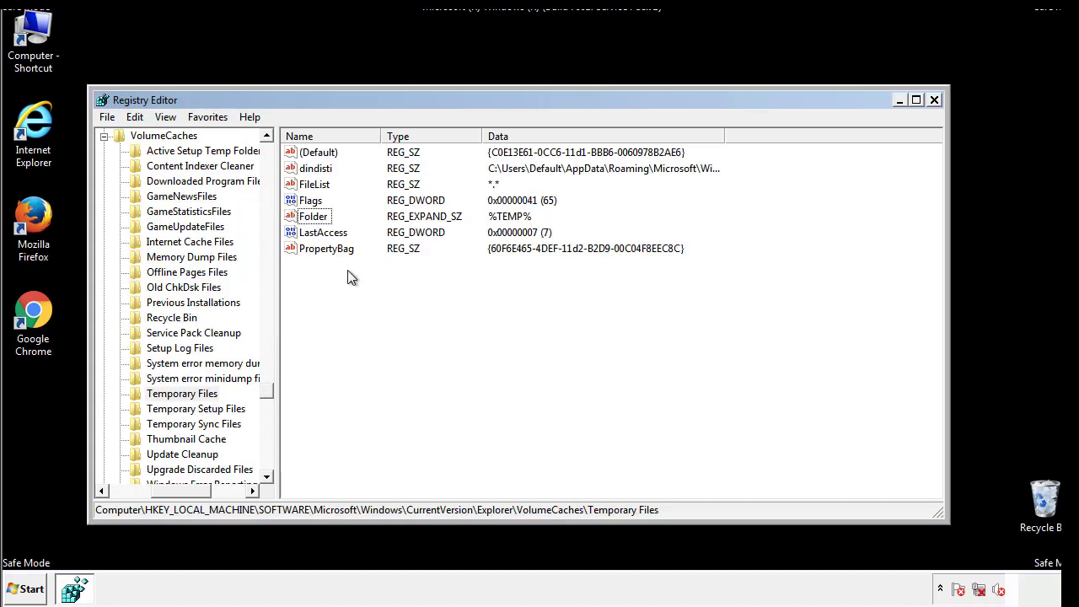
mouse_move(347, 272)
mouse_down()
mouse_move(319, 241)
mouse_move(307, 157)
mouse_up()
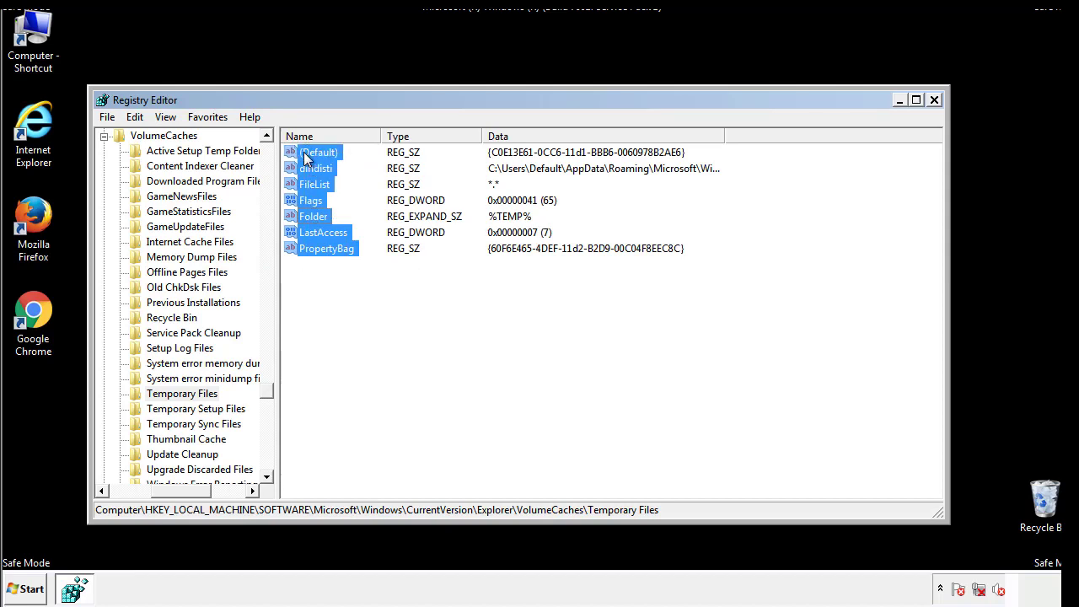
right_click(307, 157)
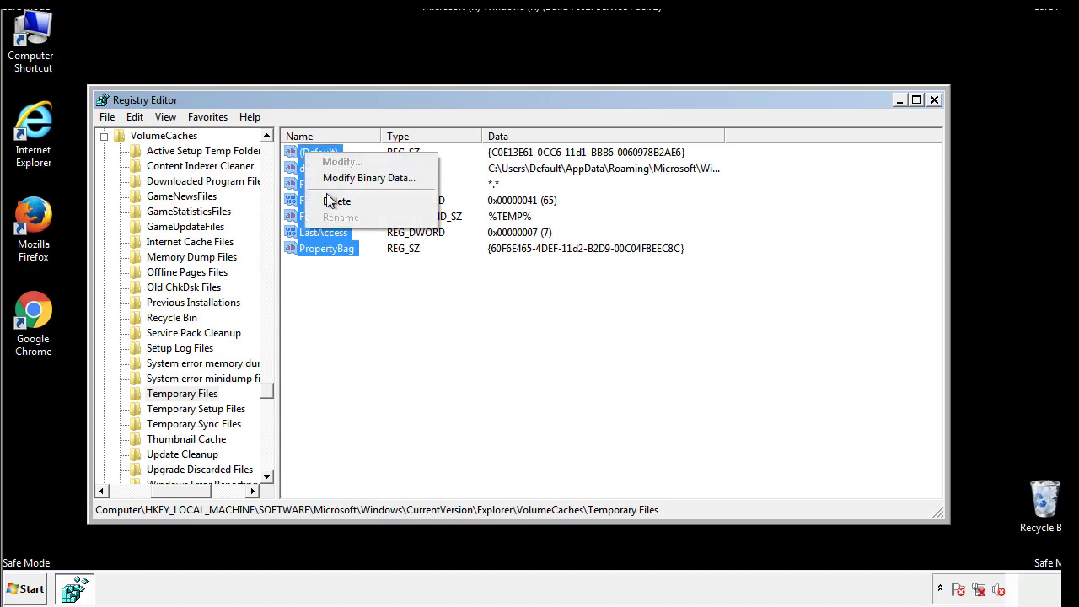
click(329, 203)
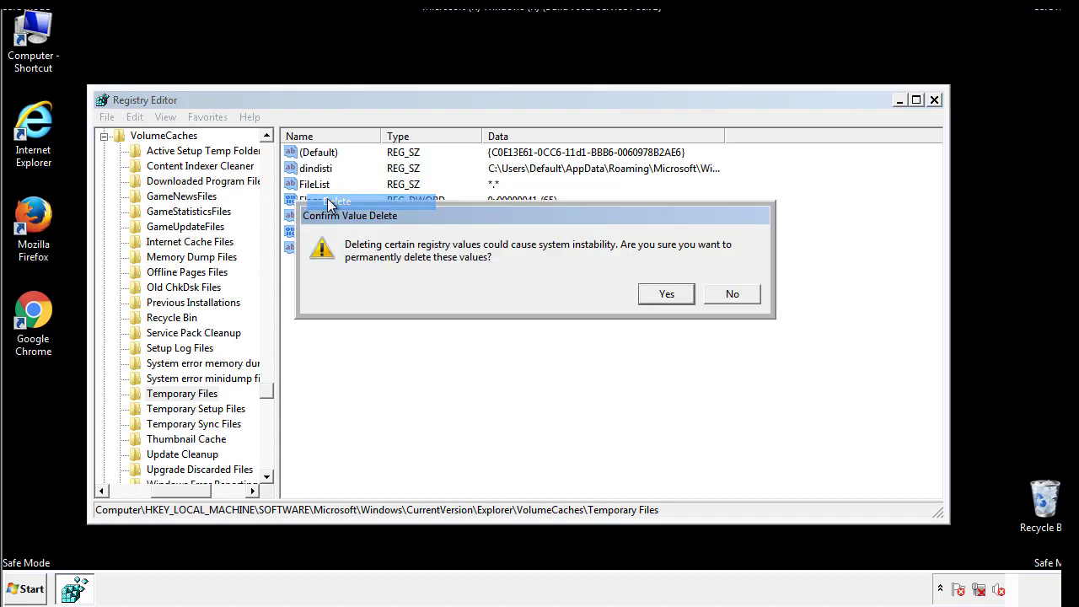
click(675, 293)
click(372, 201)
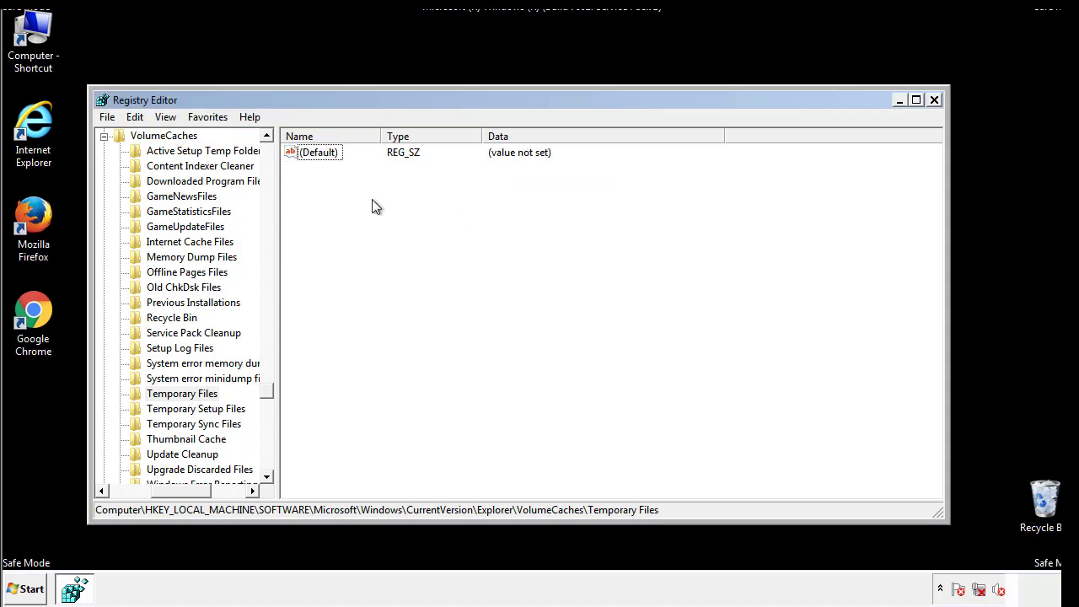
- Close Registry Editor and relaunch msconfig from the Start search
click(934, 100)
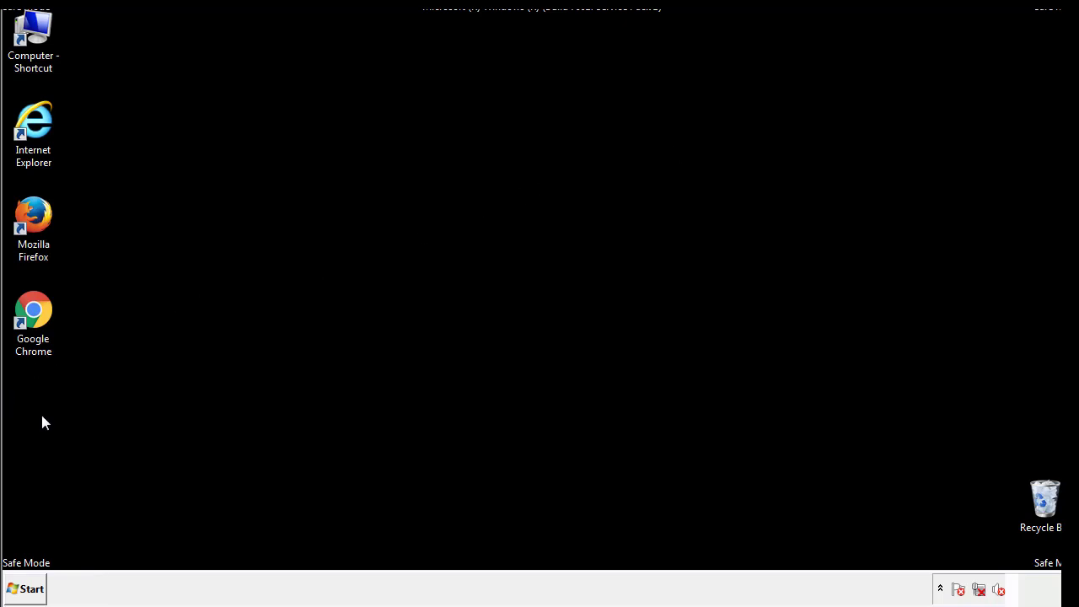
click(23, 592)
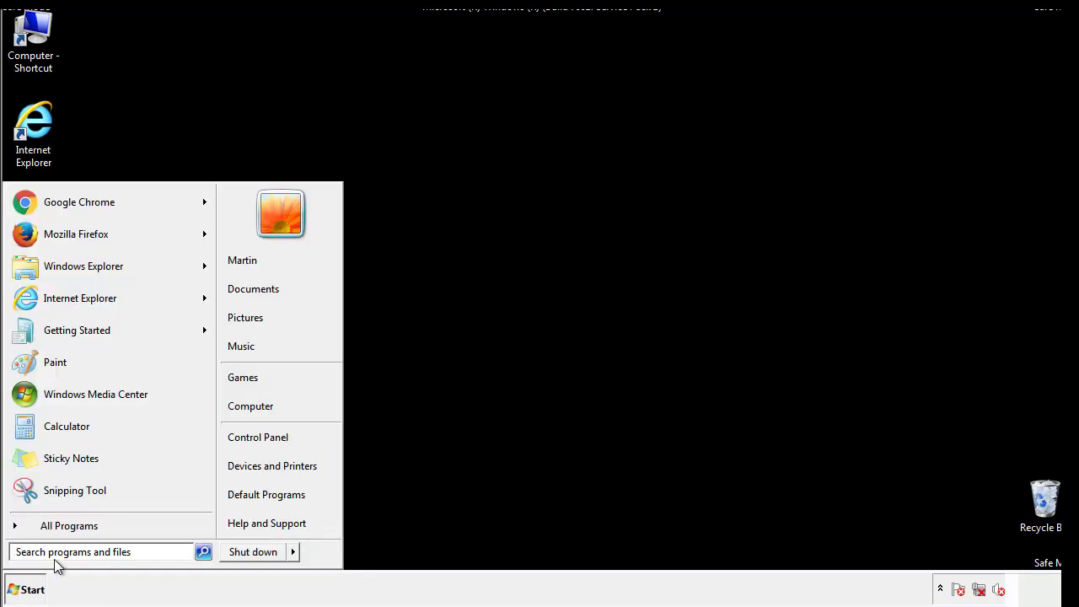
text(mscon)
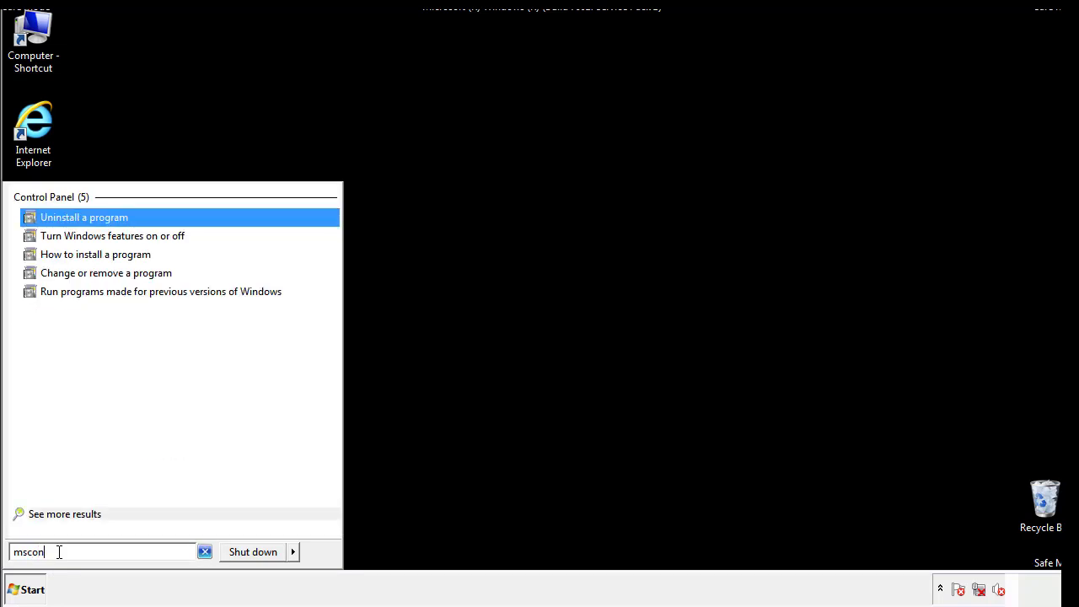
text(fig)
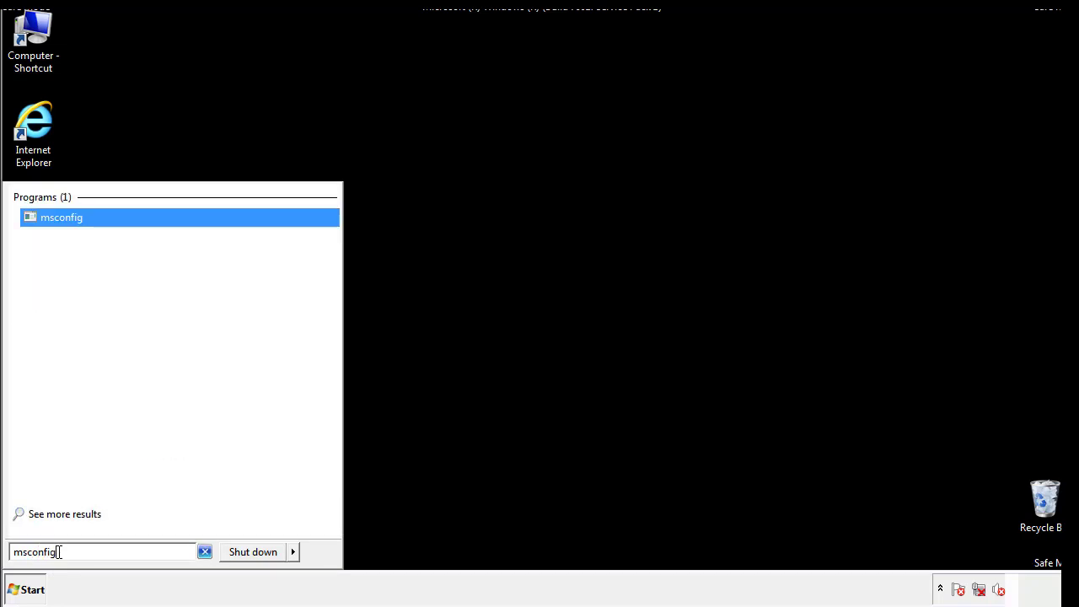
key(Return)
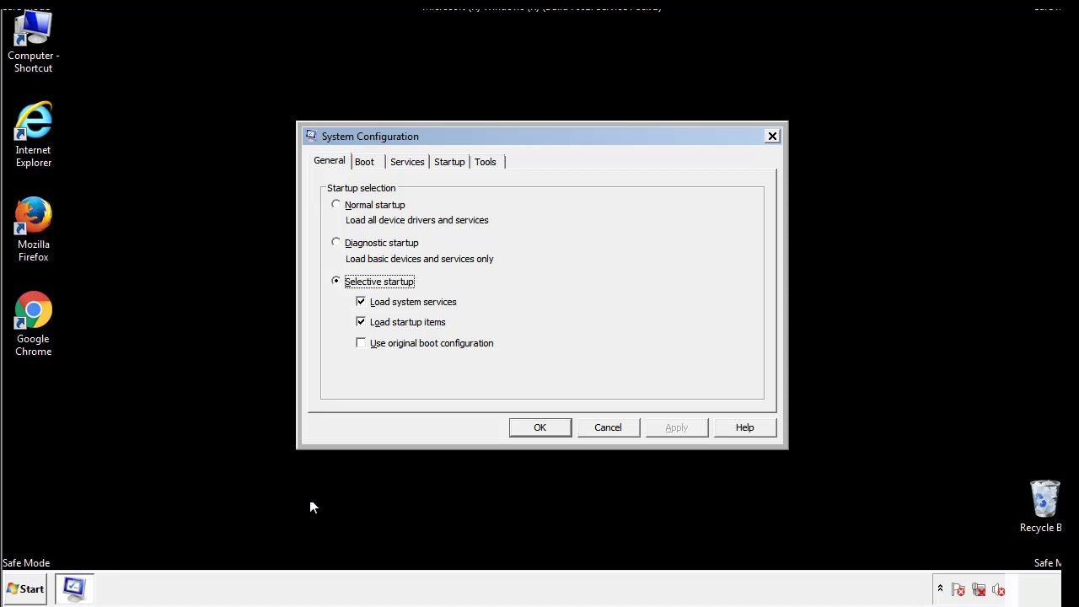
- Uncheck Safe boot on the Boot tab, then apply and confirm the change
click(368, 161)
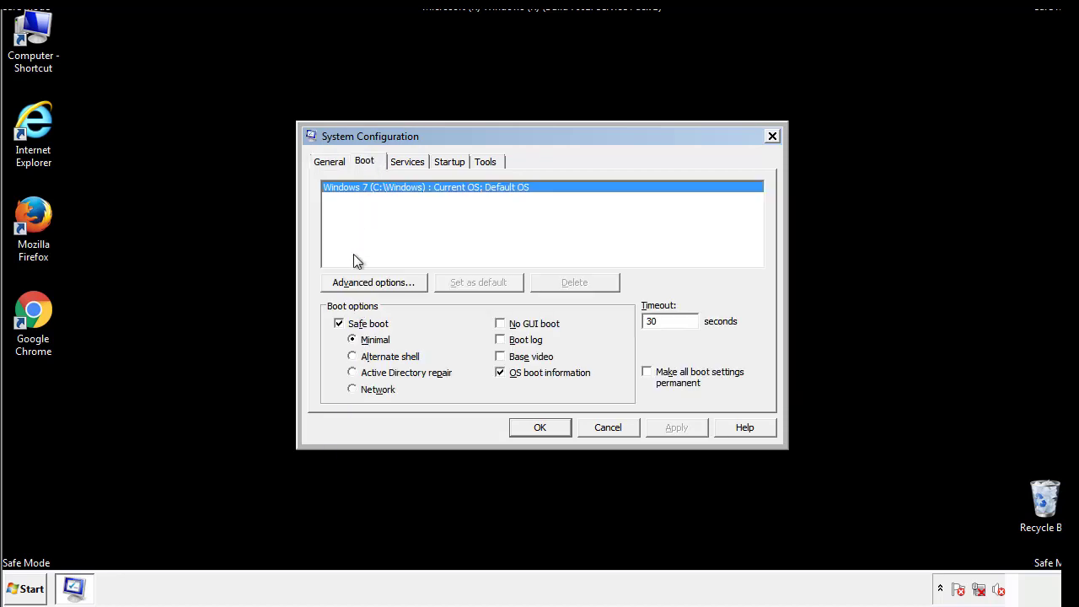
click(341, 326)
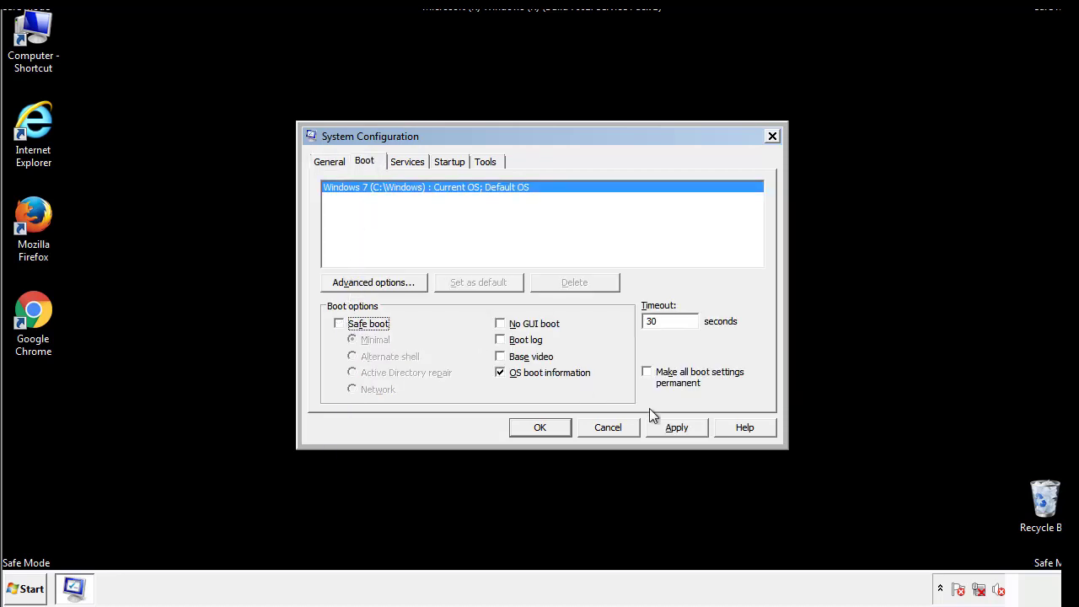
click(679, 427)
click(536, 428)
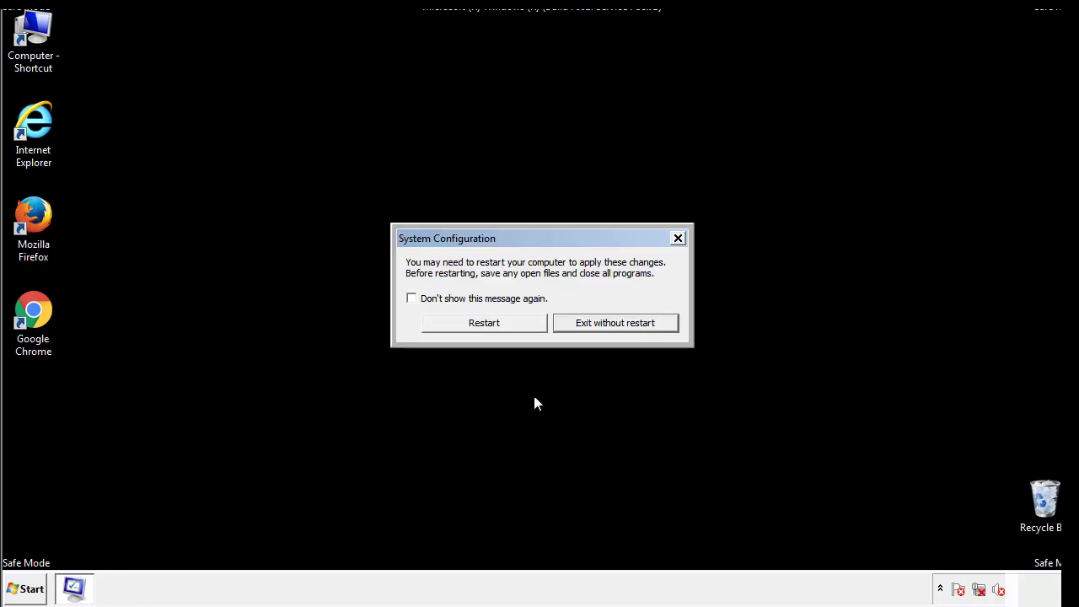